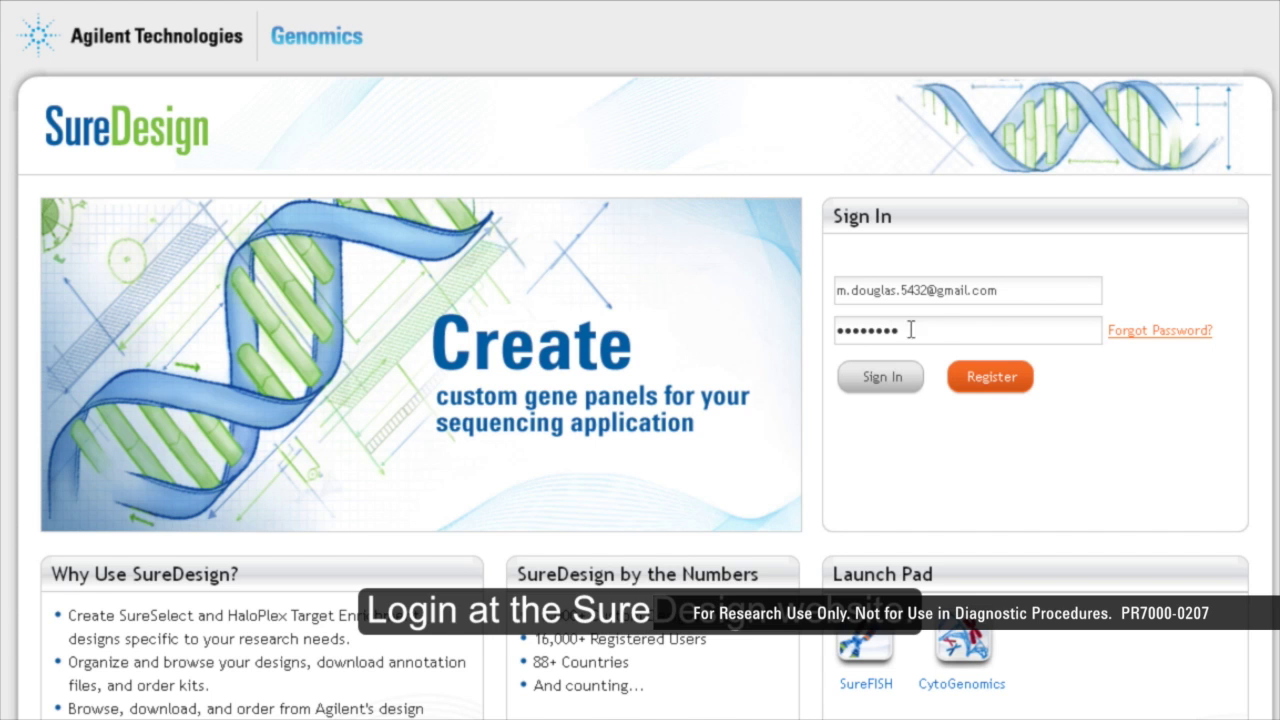
Sign in to the account and turn on the advanced options
{"action": "left_click", "coordinate": [872, 380]}
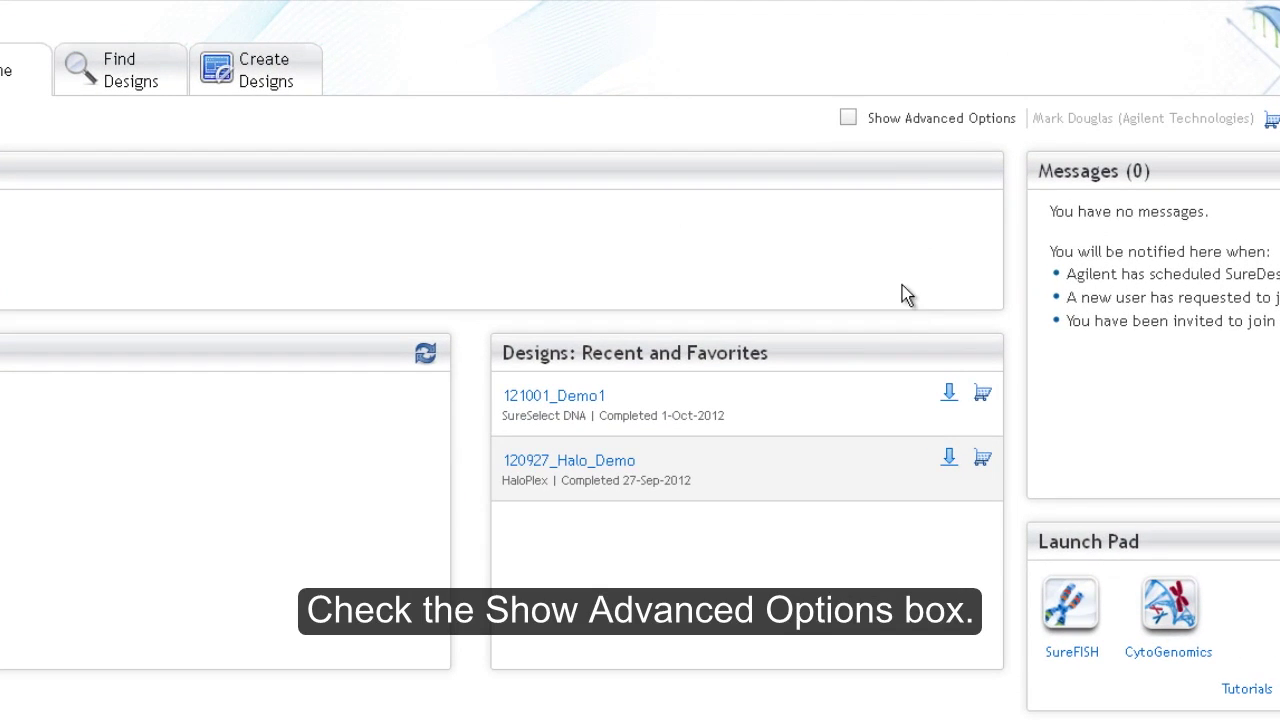
{"action": "left_click", "coordinate": [848, 118]}
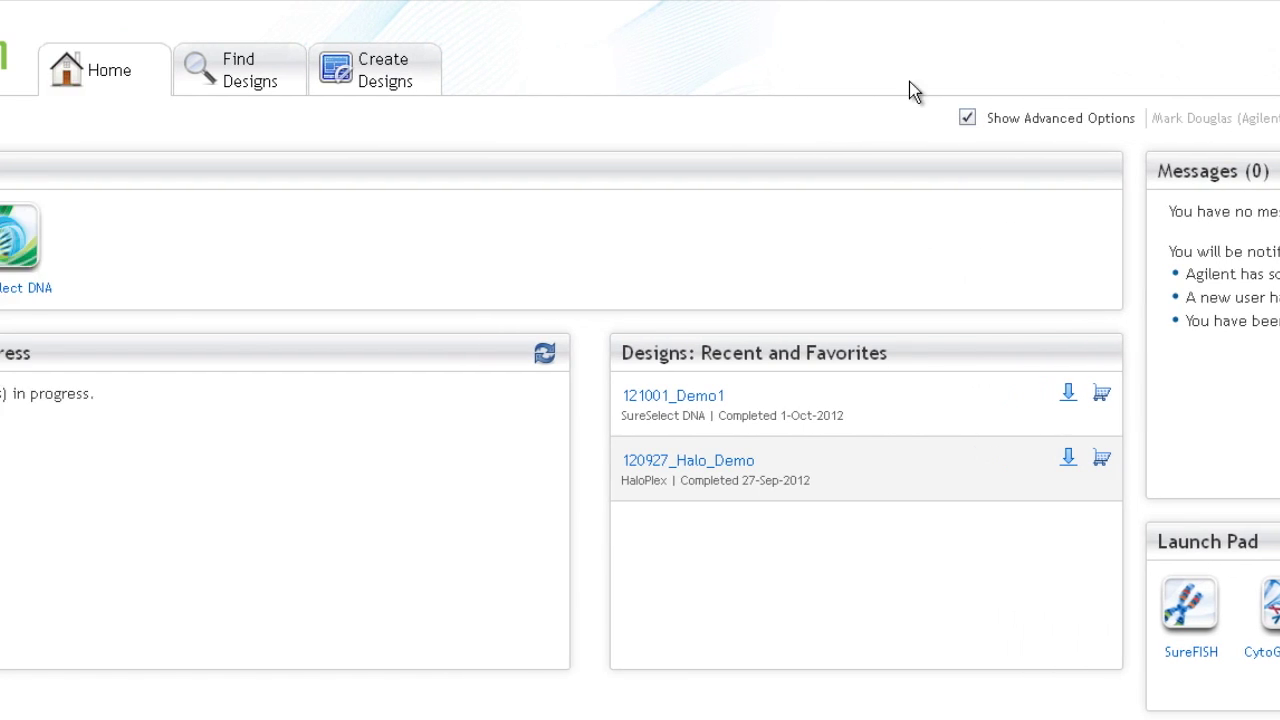
Start a new SureSelect DNA design with the Advanced wizard and the Create Design option
{"action": "mouse_move", "coordinate": [310, 80]}
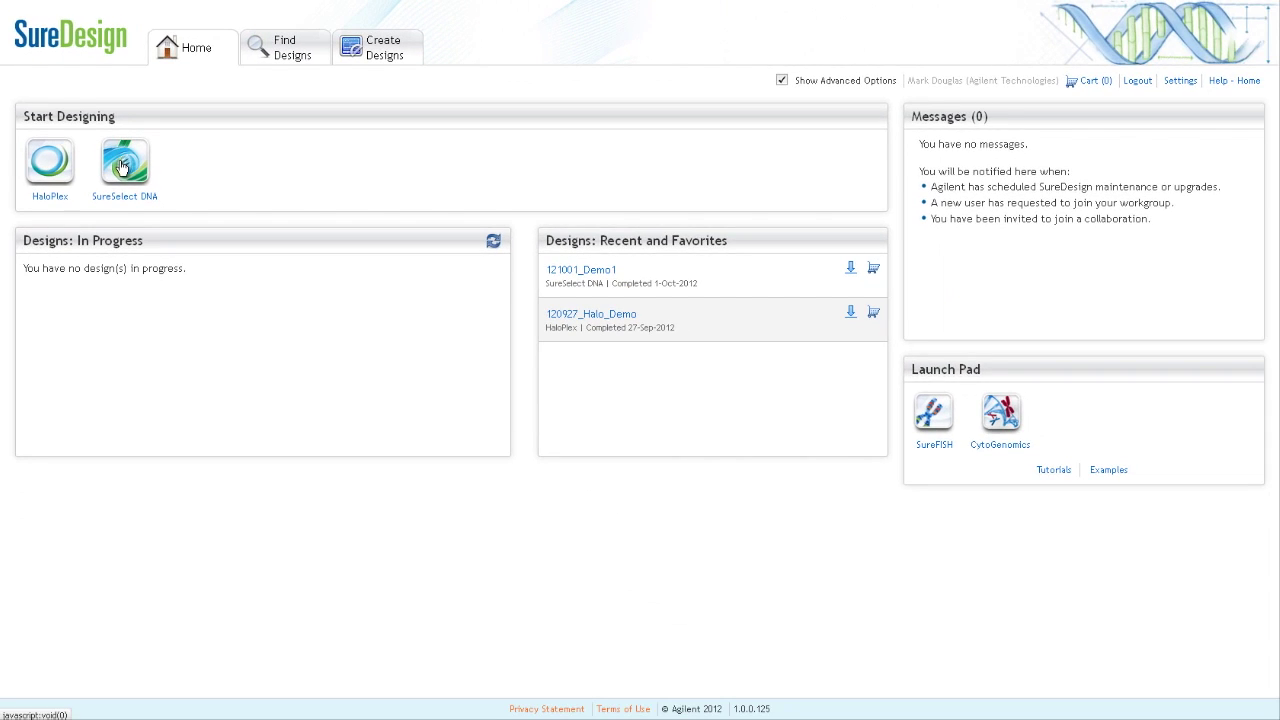
{"action": "left_click", "coordinate": [123, 165]}
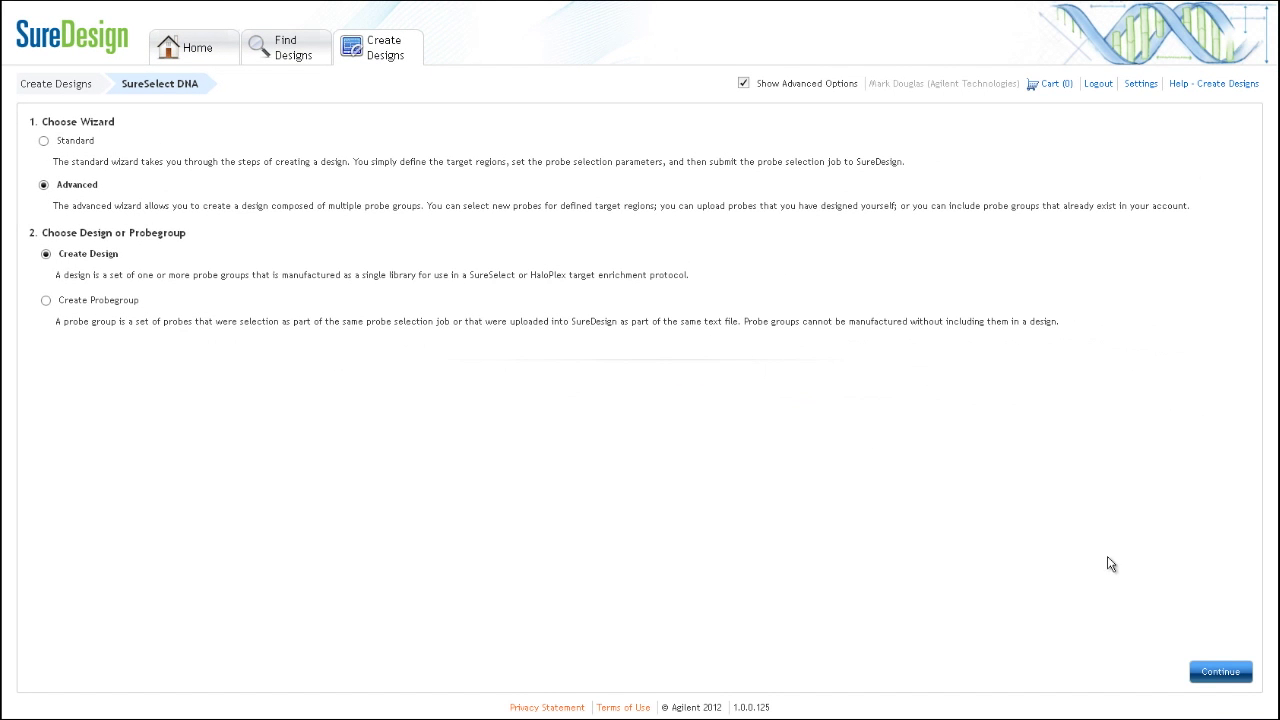
{"action": "left_click", "coordinate": [1244, 678]}
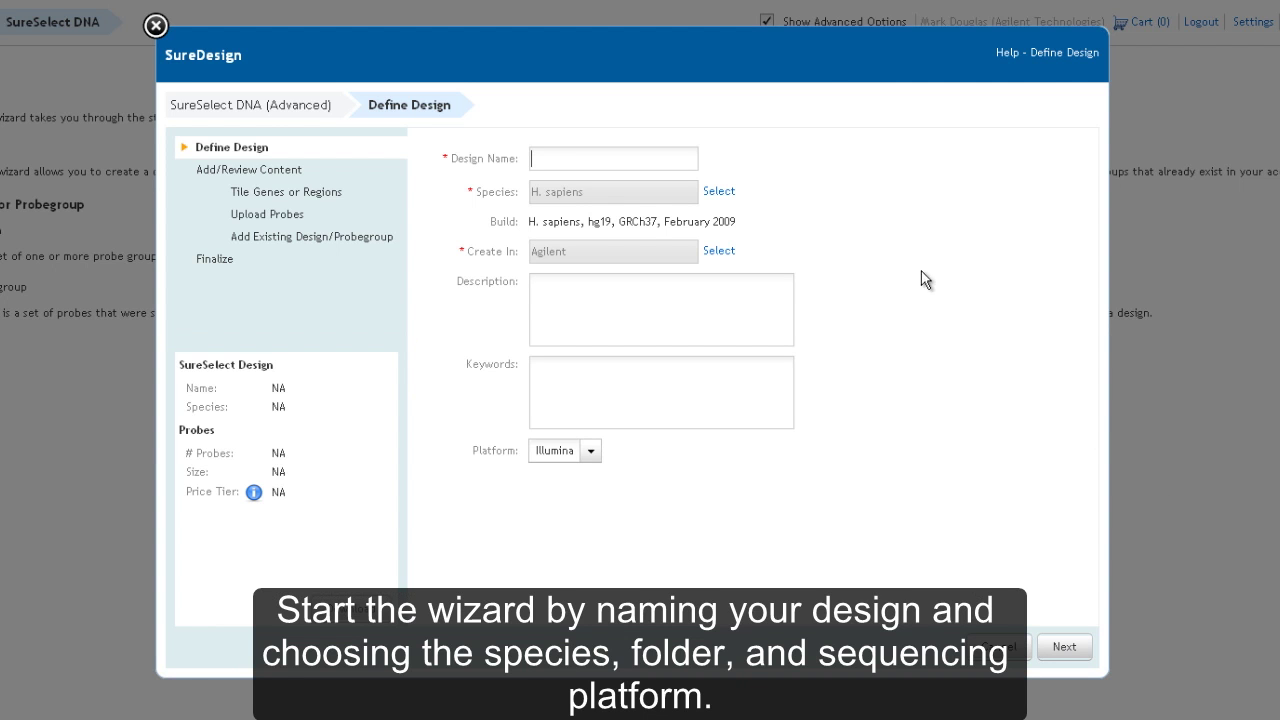
Name the design 121001_demo and confirm H. sapiens as its species
{"action": "type", "text": "121001_demo"}
{"action": "left_click", "coordinate": [720, 191]}
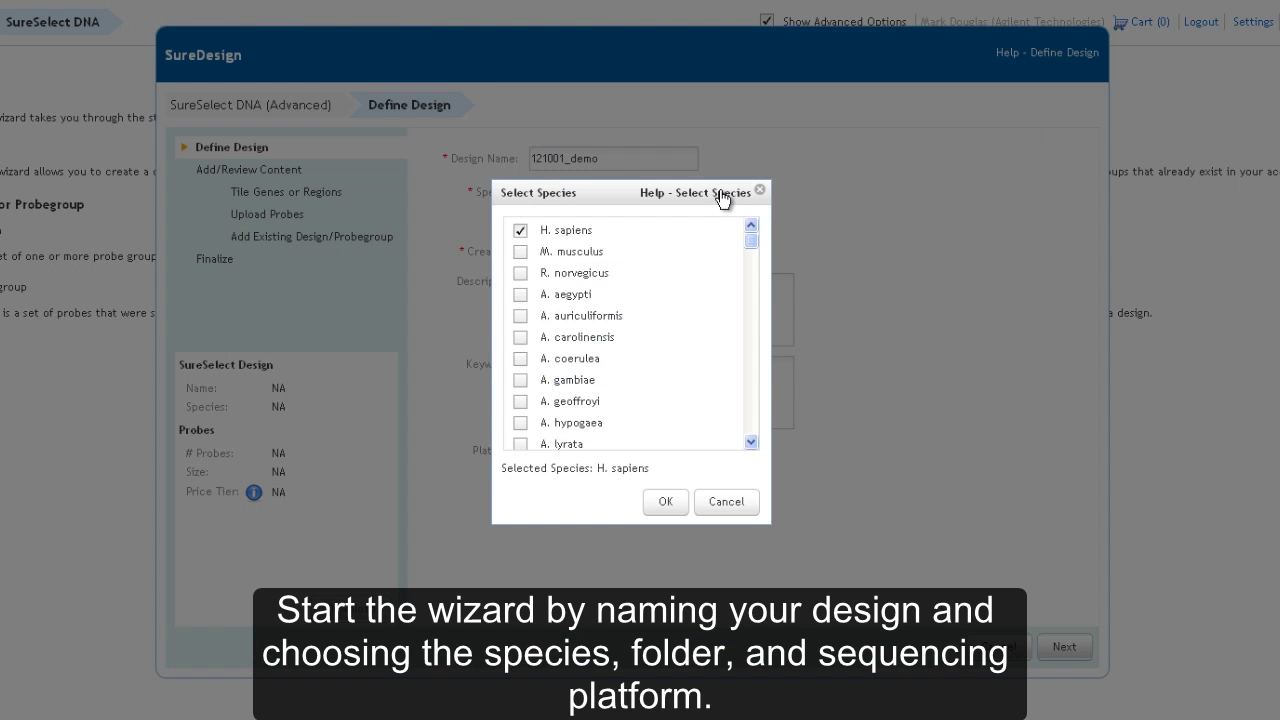
{"action": "left_click", "coordinate": [665, 502]}
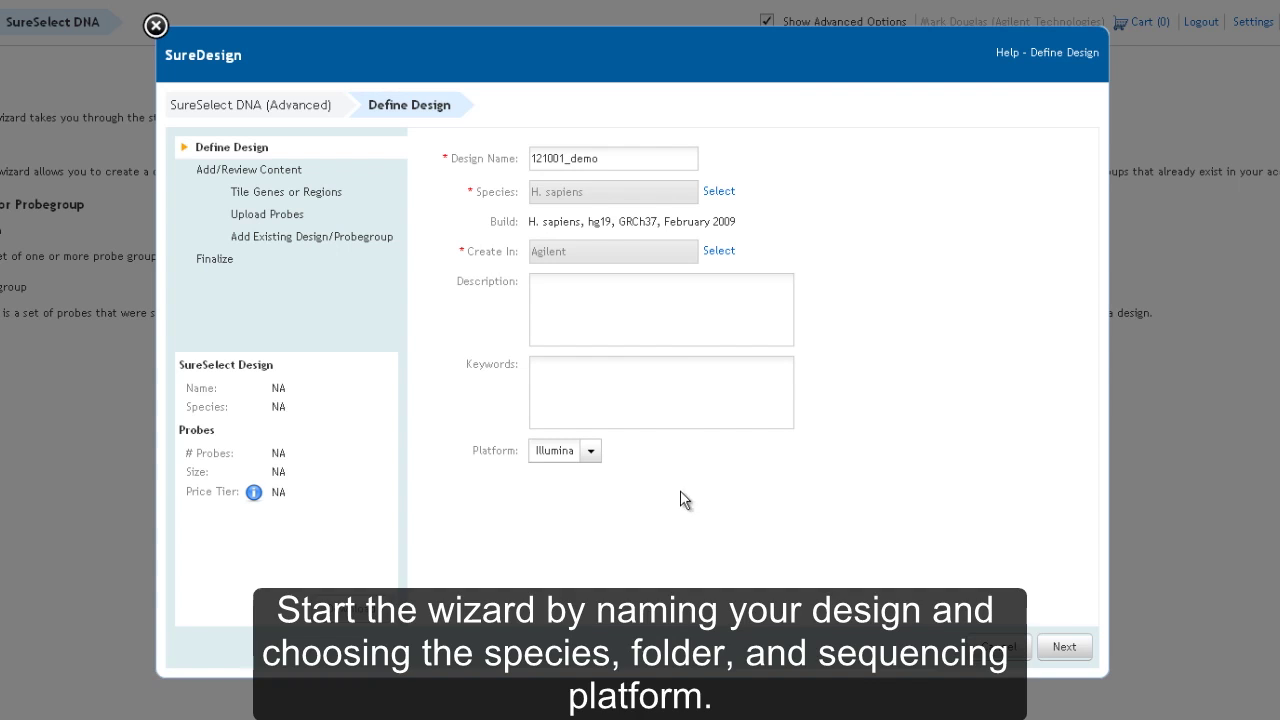
Enter "Tutorial" as the design's description and "SS Advanced" as its keywords
{"action": "left_click", "coordinate": [564, 292]}
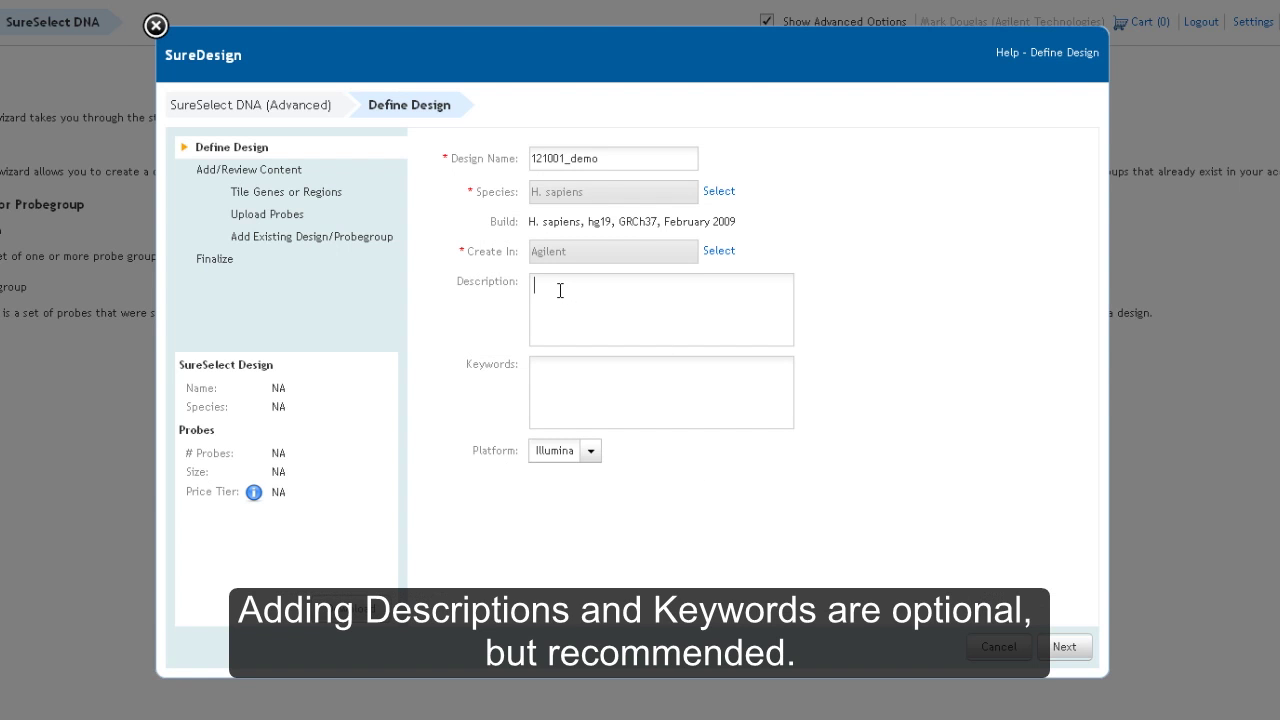
{"action": "type", "text": "Tutori"}
{"action": "type", "text": "a"}
{"action": "type", "text": "l"}
{"action": "type", "text": "SS Advanced"}
Keep Illumina as the sequencing platform and proceed to adding content to the design
{"action": "left_click", "coordinate": [592, 454]}
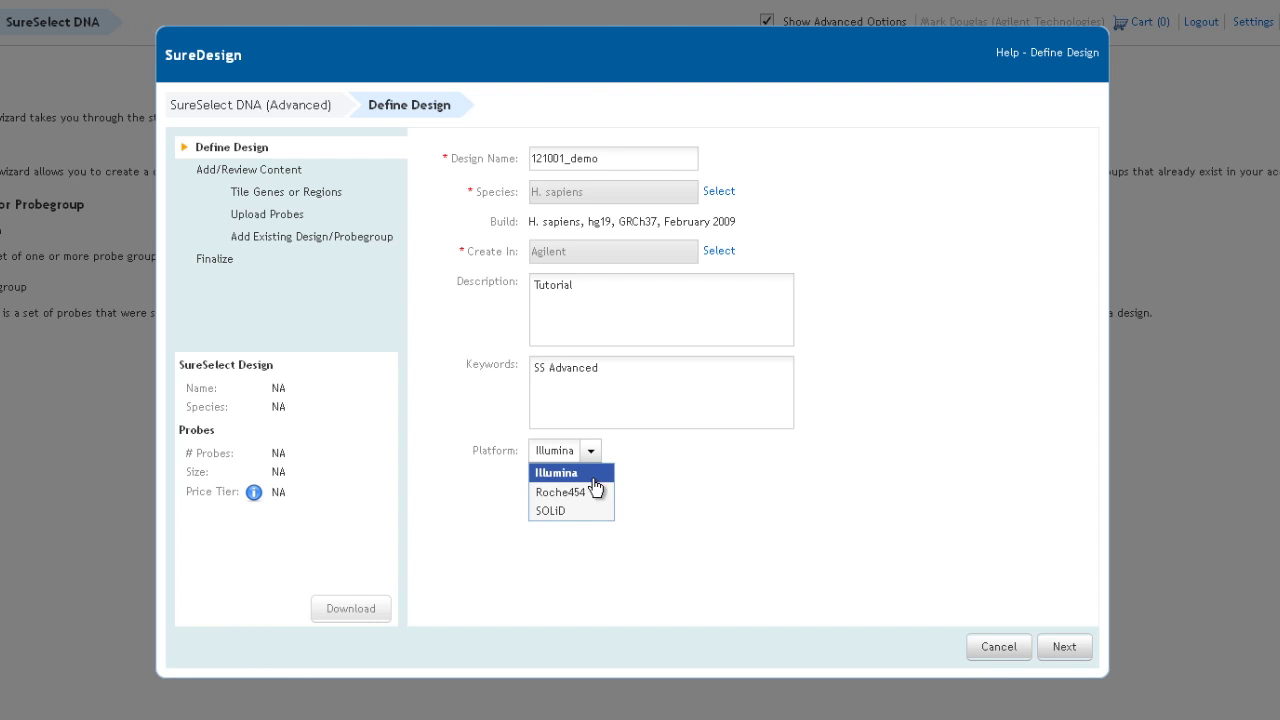
{"action": "left_click", "coordinate": [668, 474]}
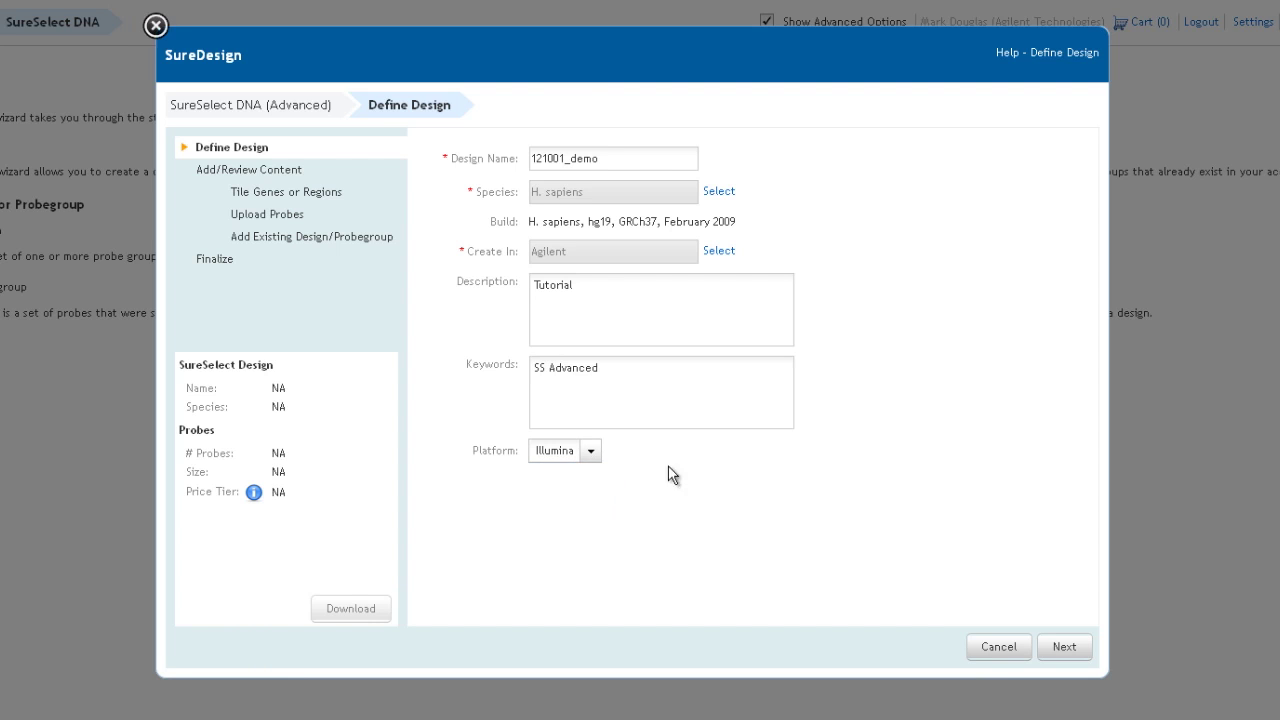
{"action": "left_click", "coordinate": [1055, 648]}
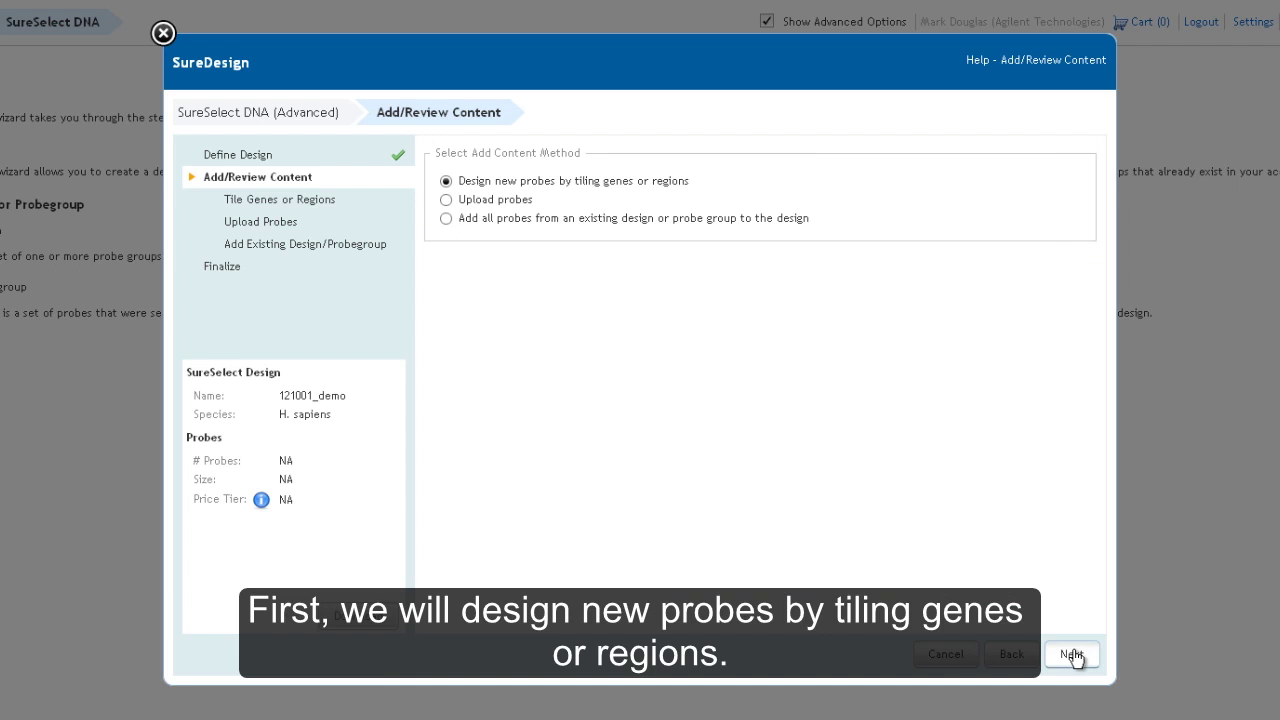
Choose to design new probes by tiling genes or regions and upload the targets from CancerGenes.txt
{"action": "left_click", "coordinate": [1072, 654]}
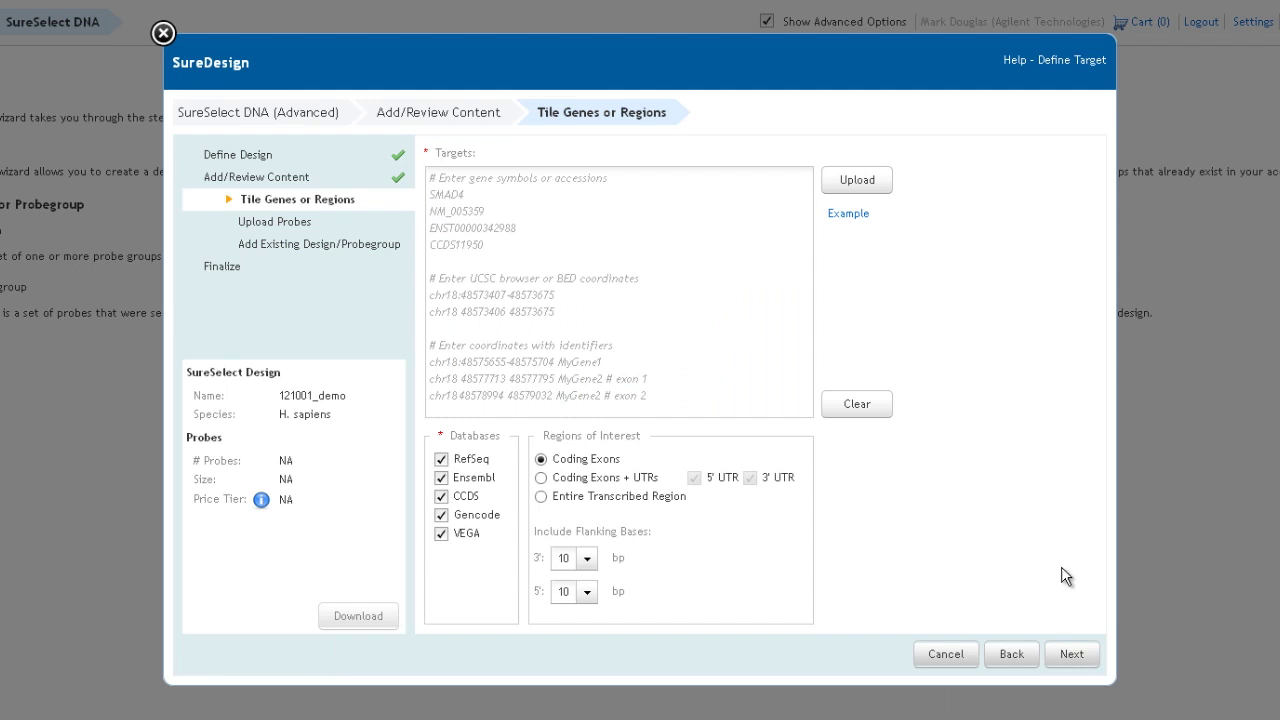
{"action": "left_click", "coordinate": [848, 186]}
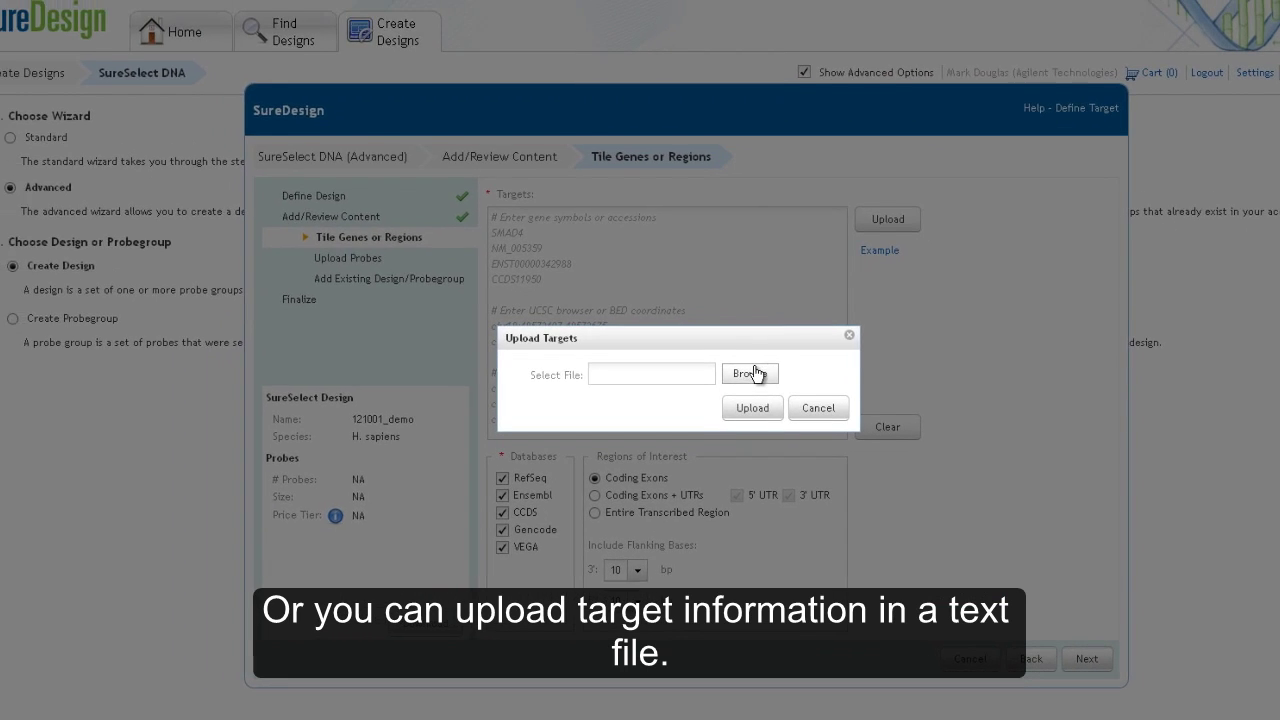
{"action": "left_click", "coordinate": [724, 354]}
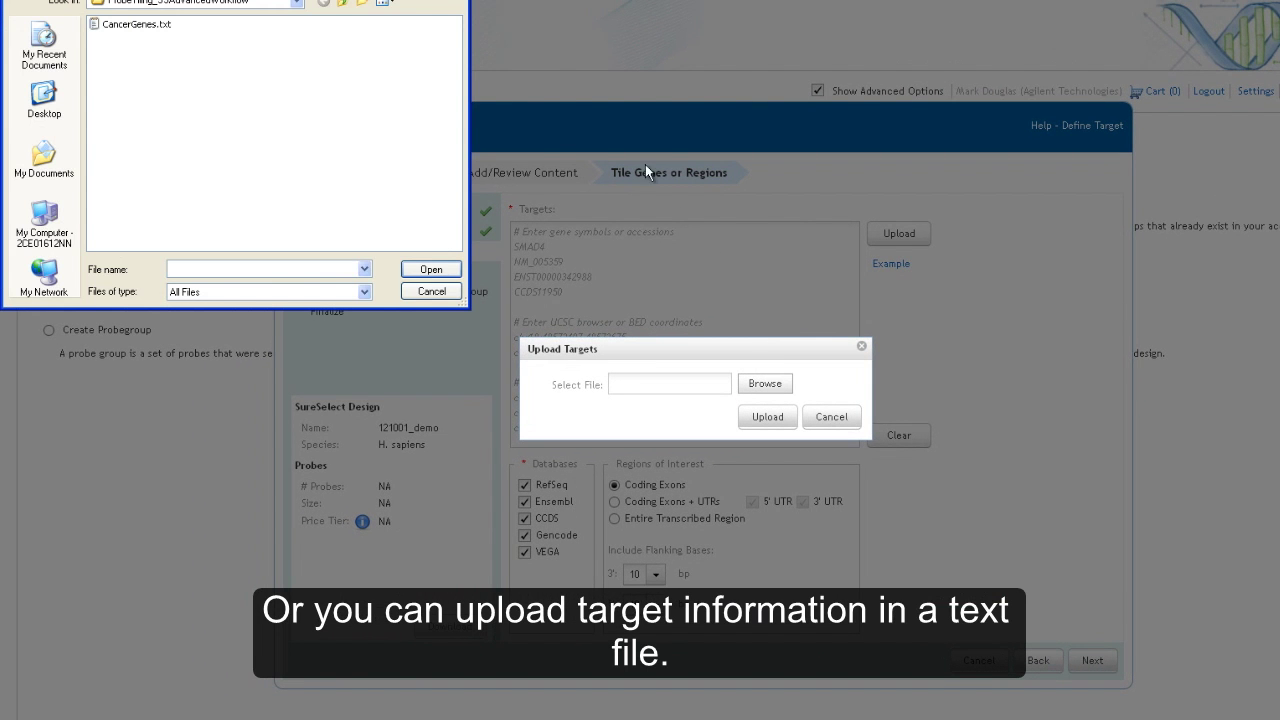
{"action": "left_click_drag", "start_coordinate": [393, 0], "coordinate": [395, 26]}
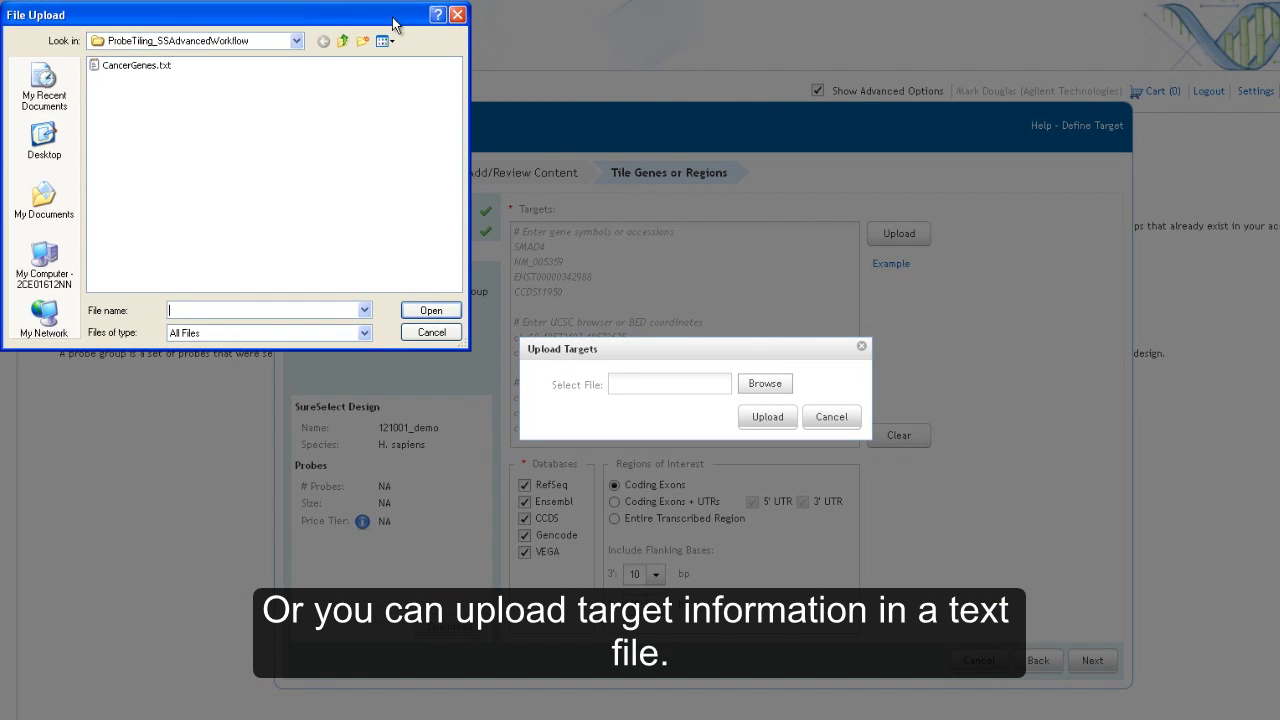
{"action": "left_click", "coordinate": [149, 66]}
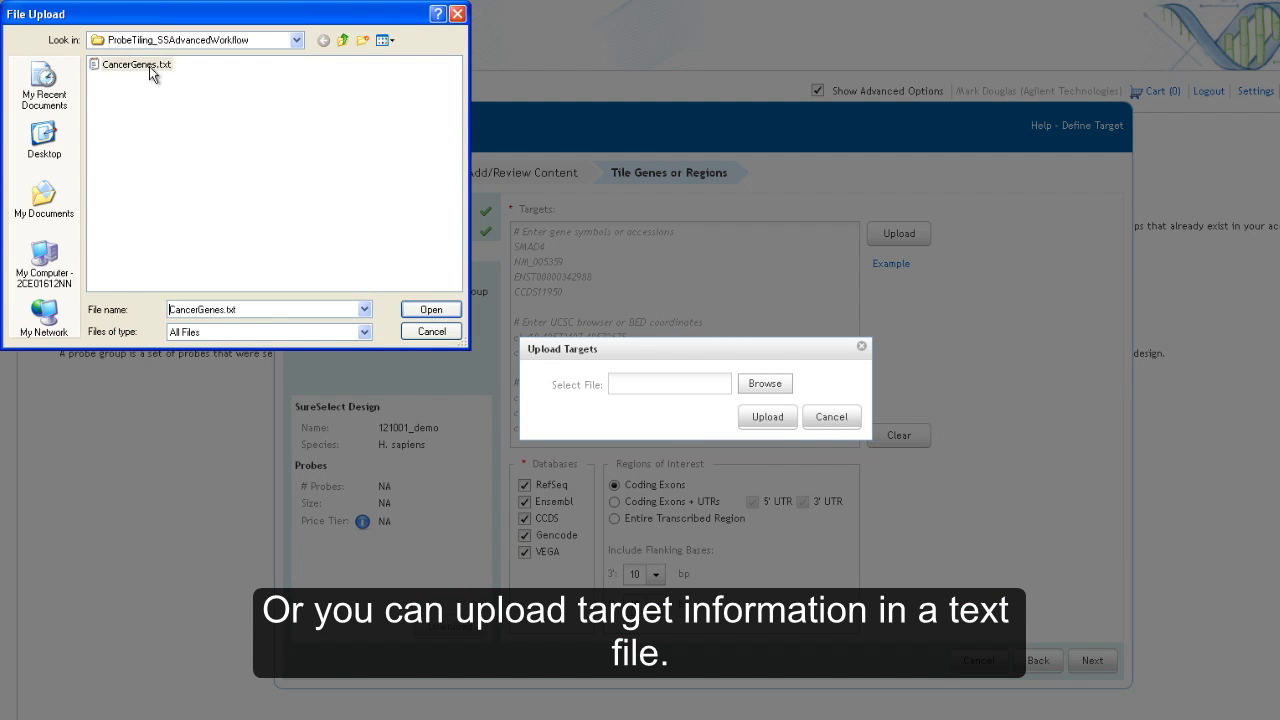
{"action": "left_click", "coordinate": [430, 309]}
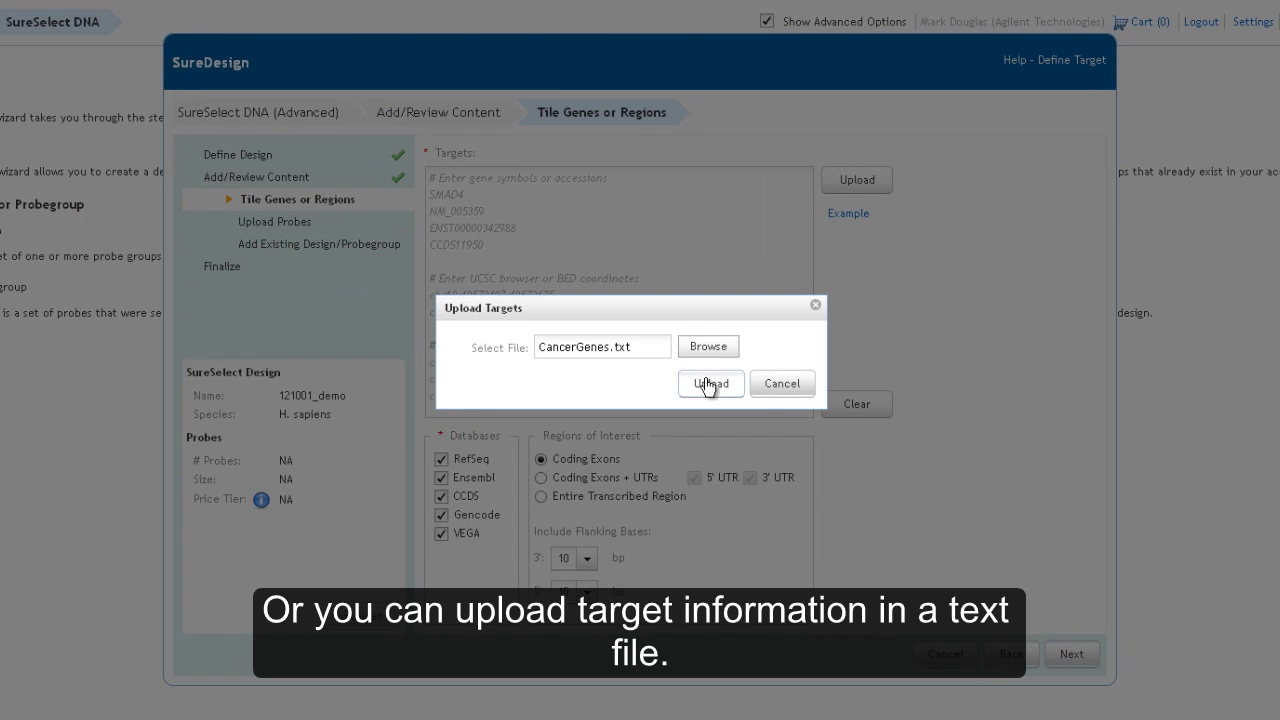
{"action": "left_click", "coordinate": [713, 389]}
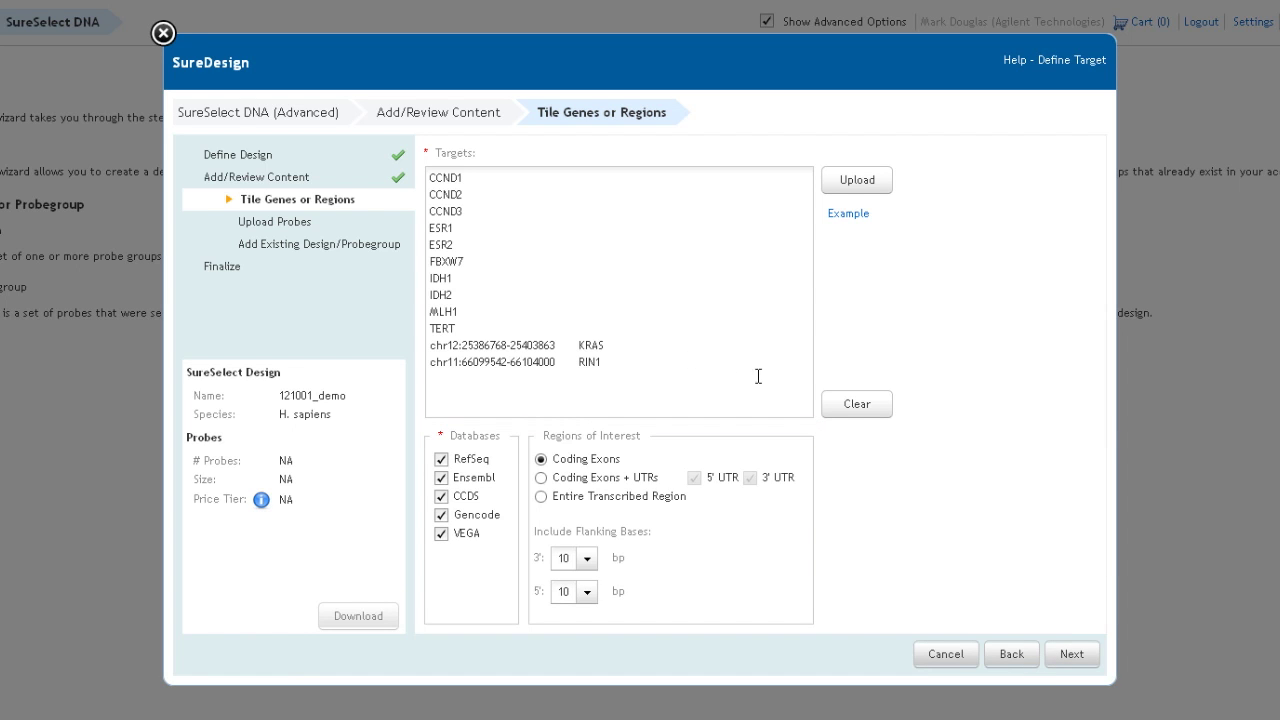
Accept the uploaded targets with the coding exons setting and name the new probegroup 121001_Tiling
{"action": "left_click", "coordinate": [1071, 655]}
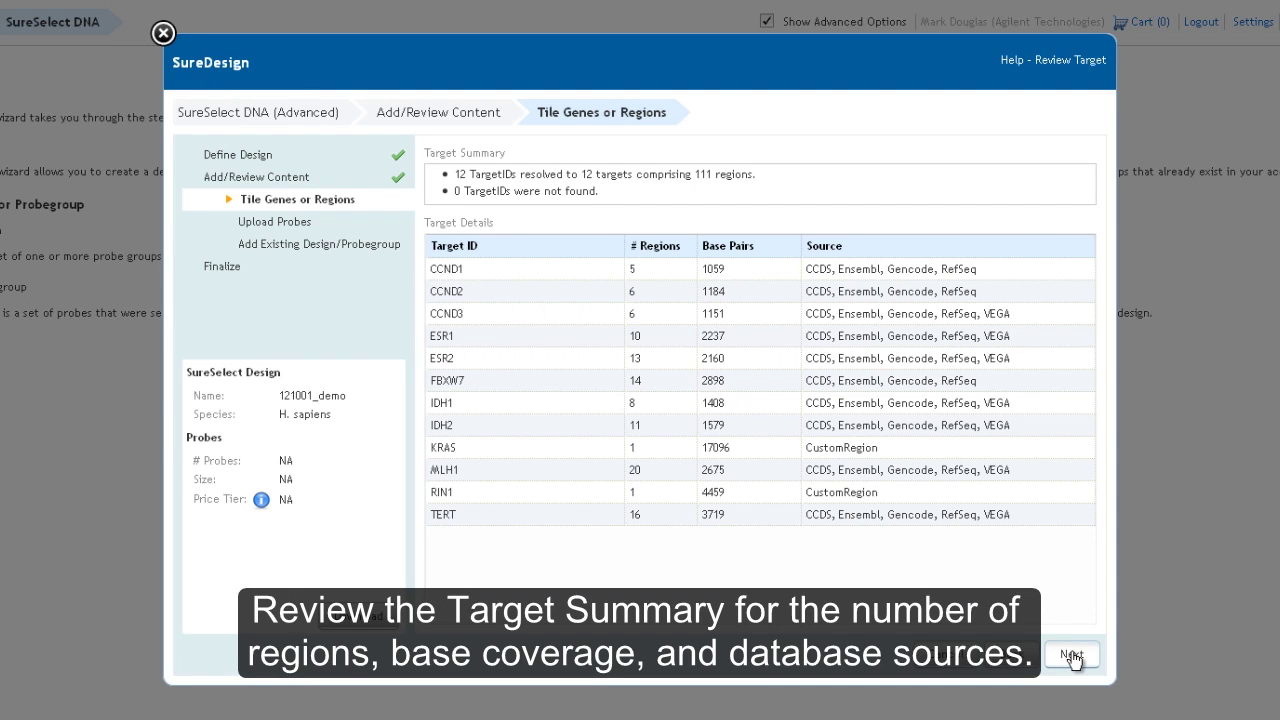
{"action": "left_click", "coordinate": [1071, 655]}
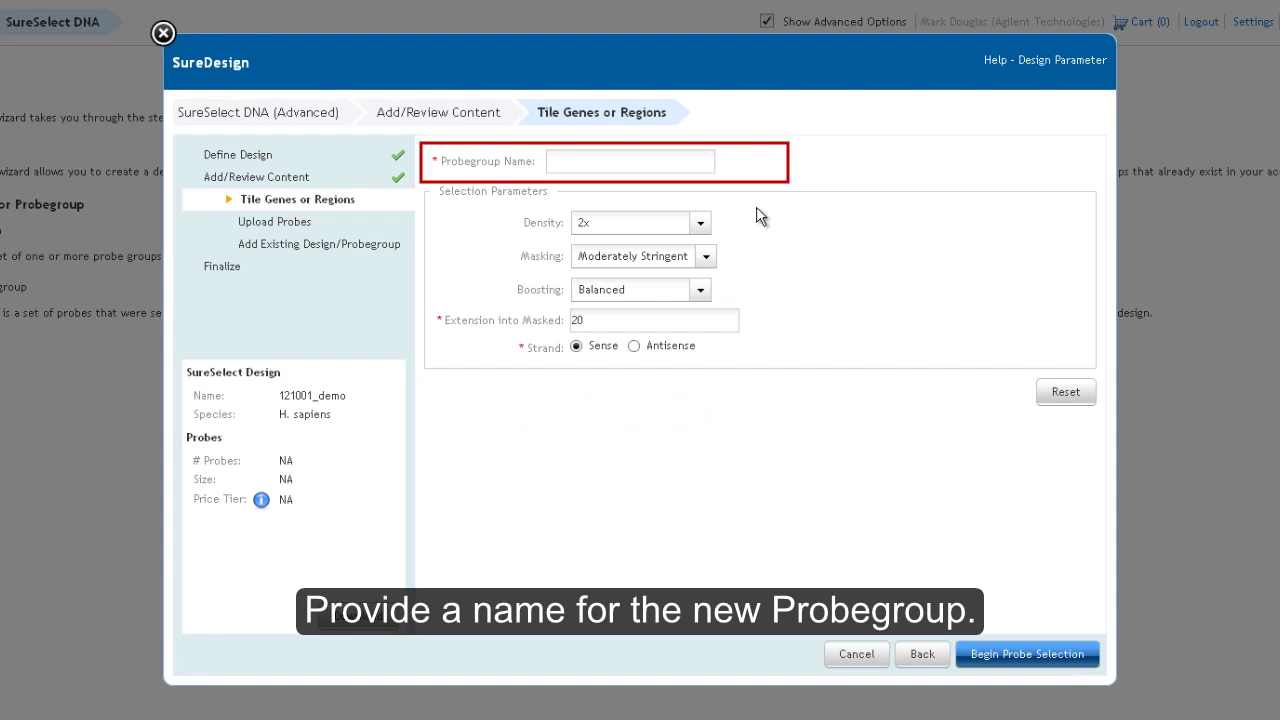
{"action": "left_click", "coordinate": [669, 166]}
{"action": "type", "text": "121001_Tiling"}
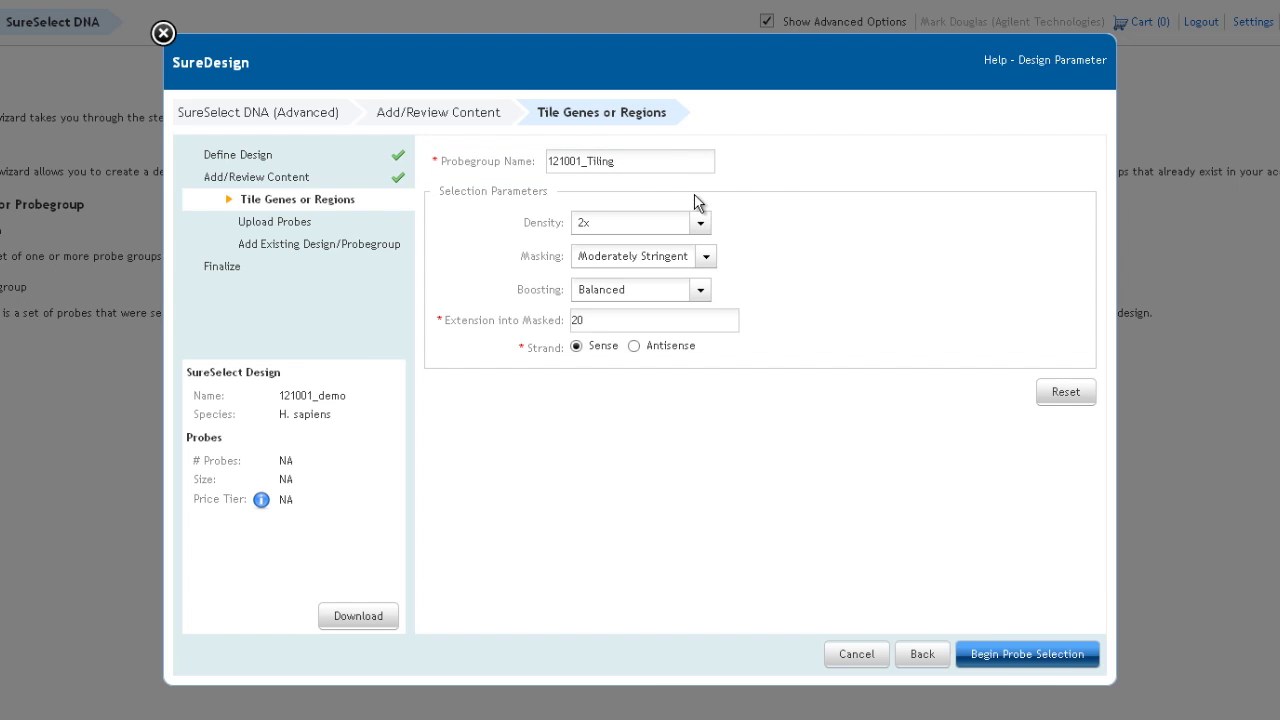
Set the tiling density to 2x, masking to Moderately Stringent and boosting to Balanced, and submit the probe selection job
{"action": "left_click", "coordinate": [697, 224]}
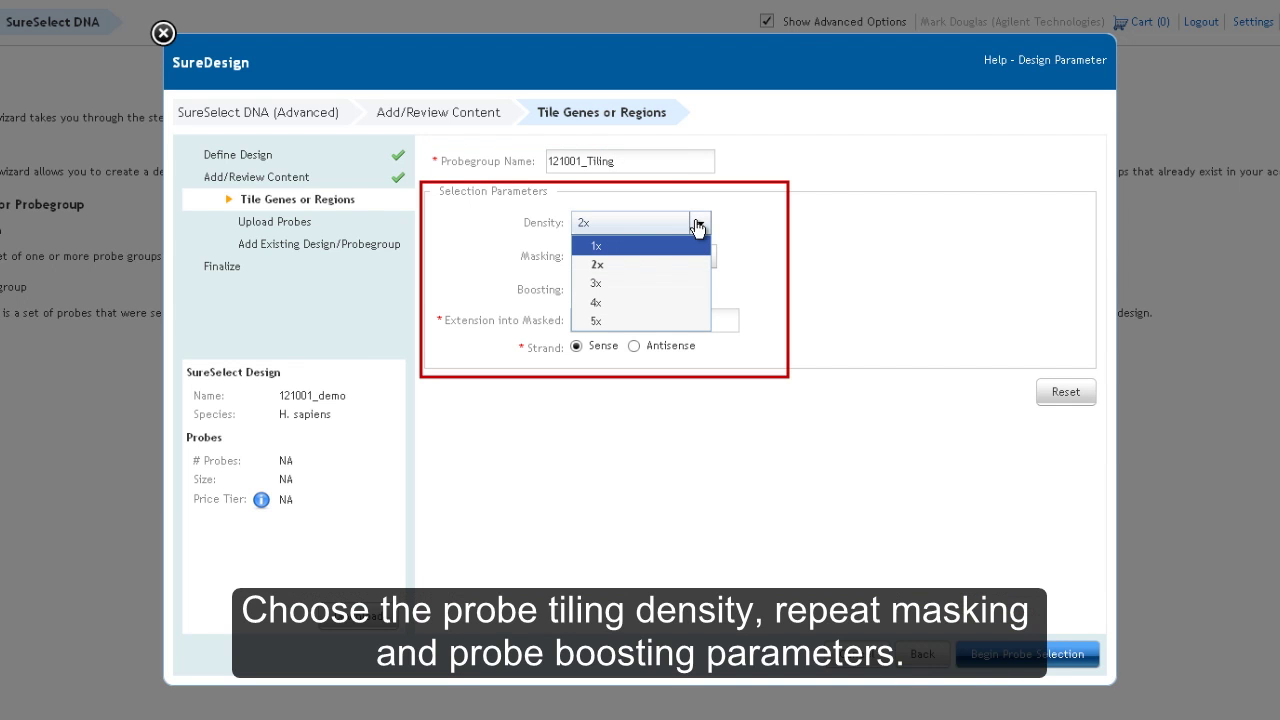
{"action": "left_click", "coordinate": [676, 265]}
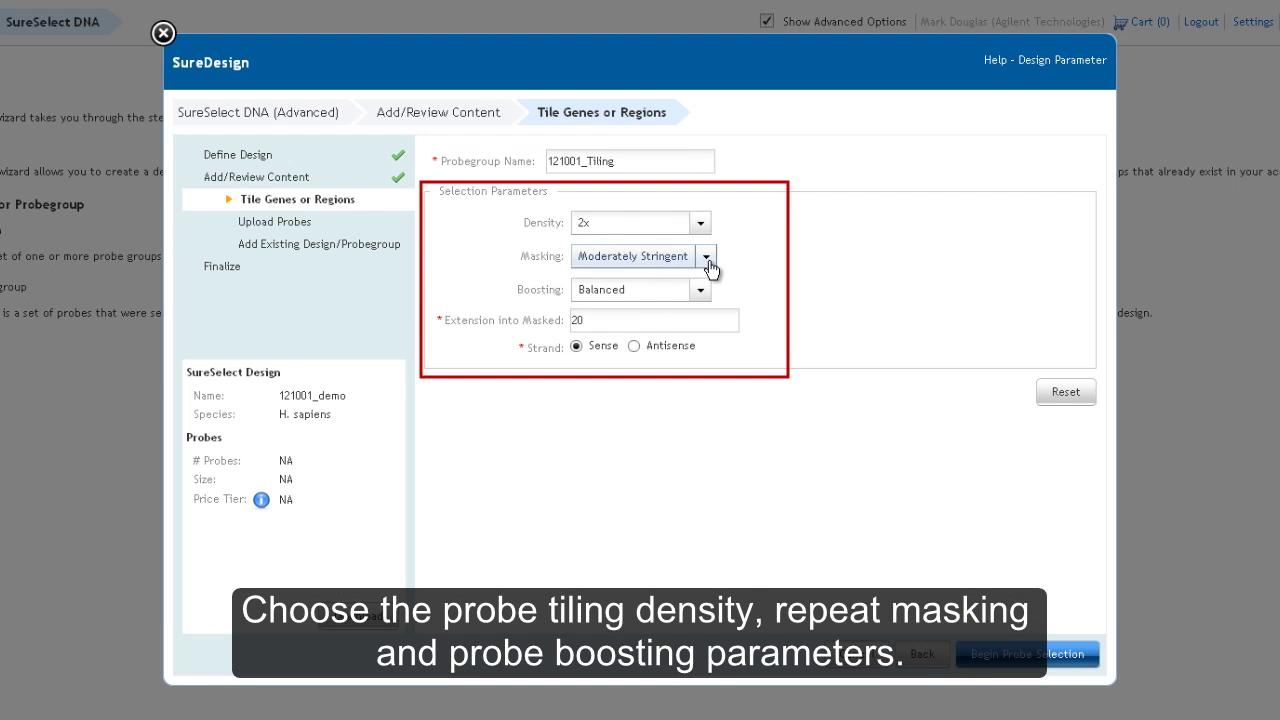
{"action": "left_click", "coordinate": [707, 262]}
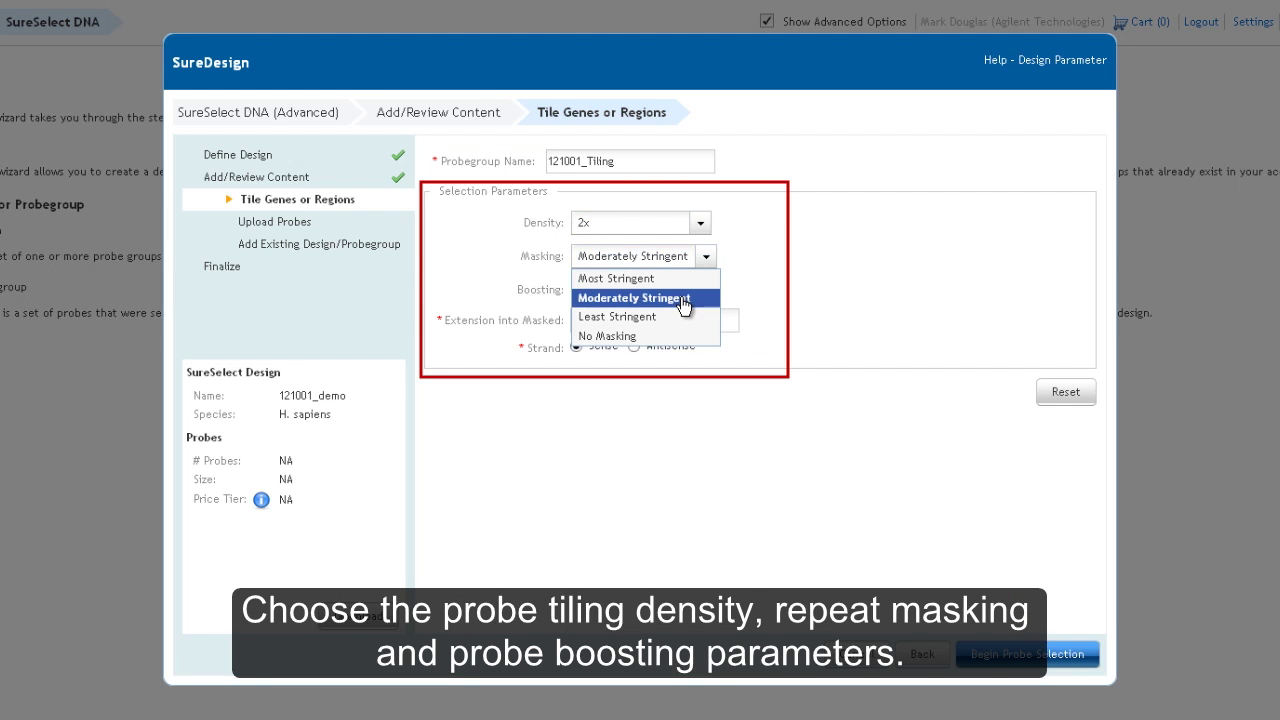
{"action": "left_click", "coordinate": [686, 298]}
{"action": "left_click", "coordinate": [697, 292]}
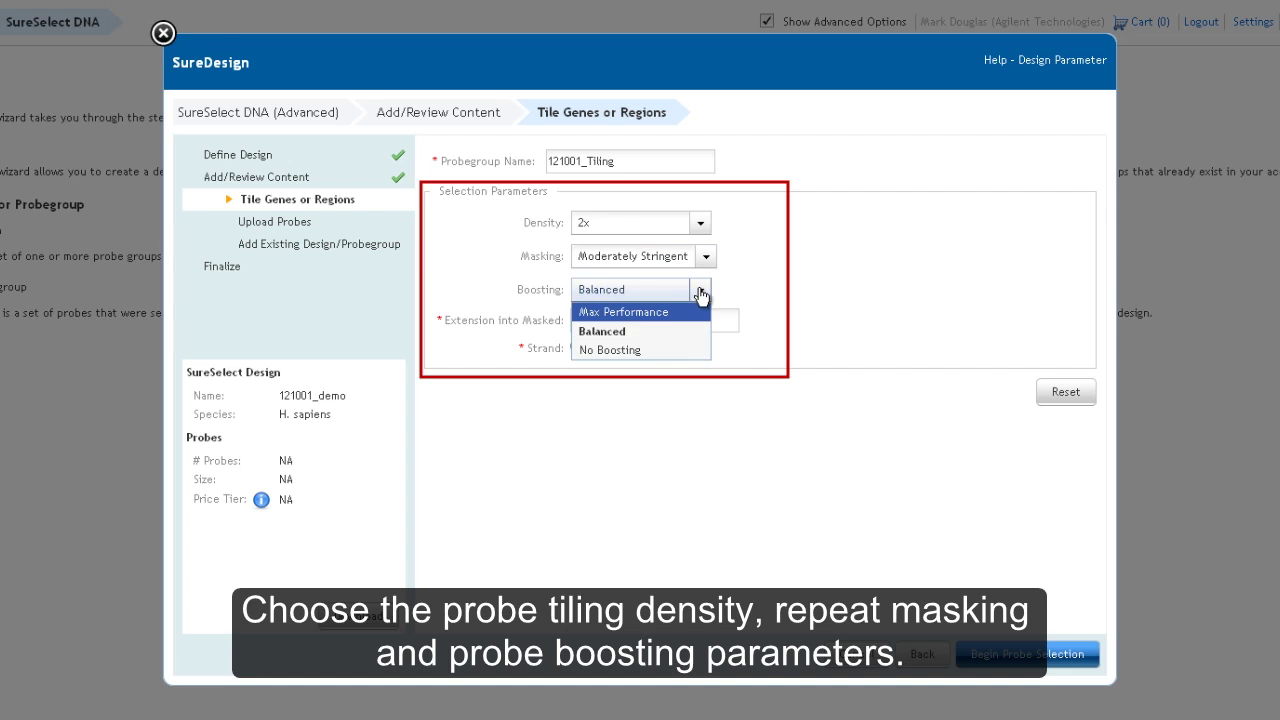
{"action": "left_click", "coordinate": [632, 331]}
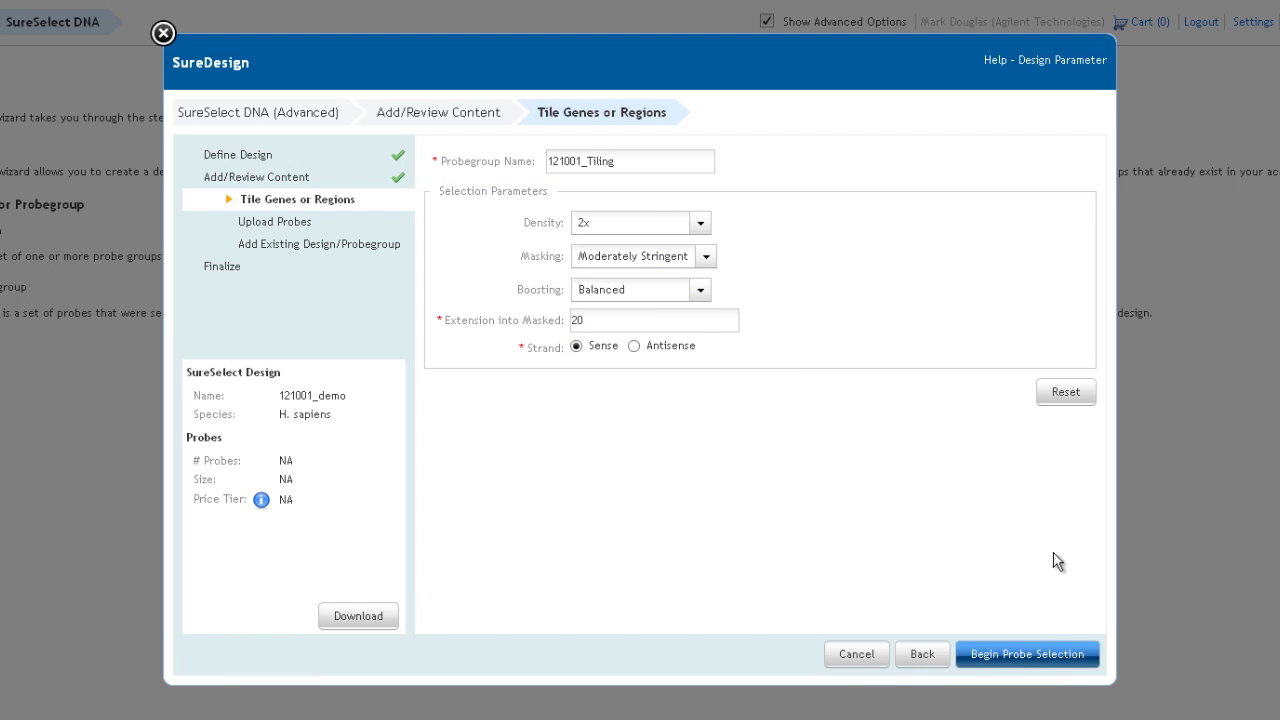
{"action": "left_click", "coordinate": [1055, 658]}
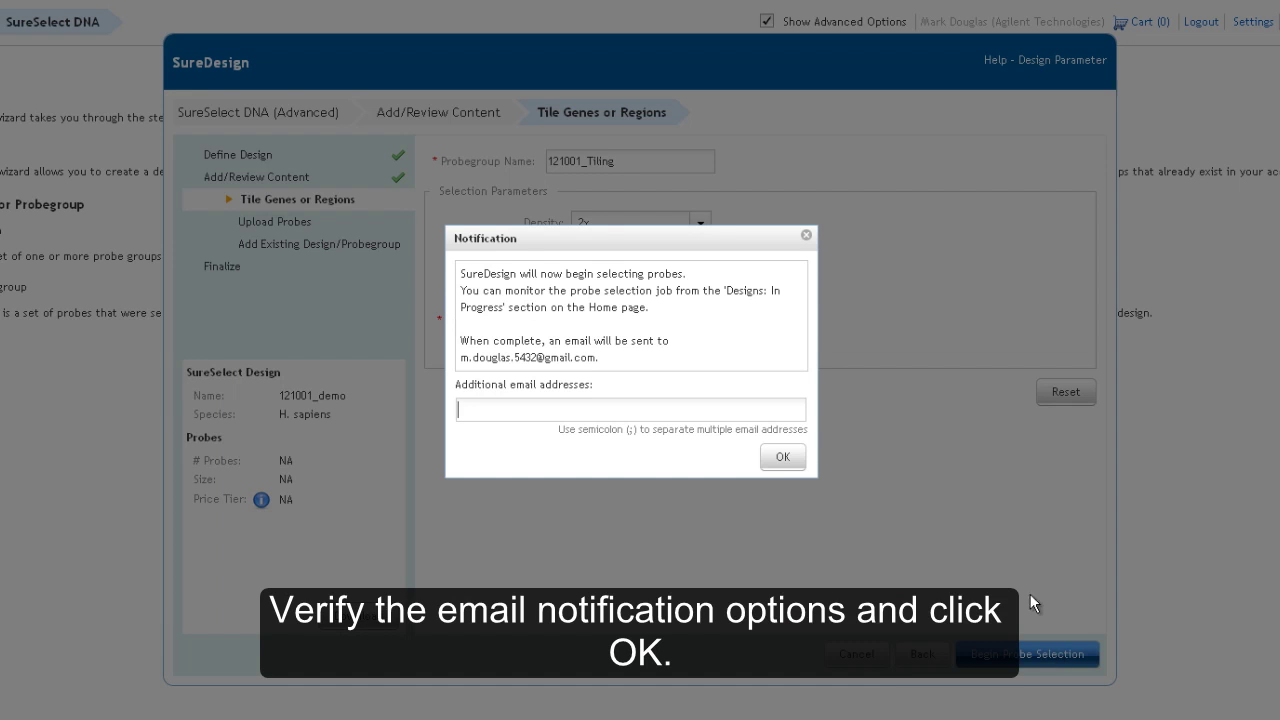
{"action": "left_click", "coordinate": [781, 458]}
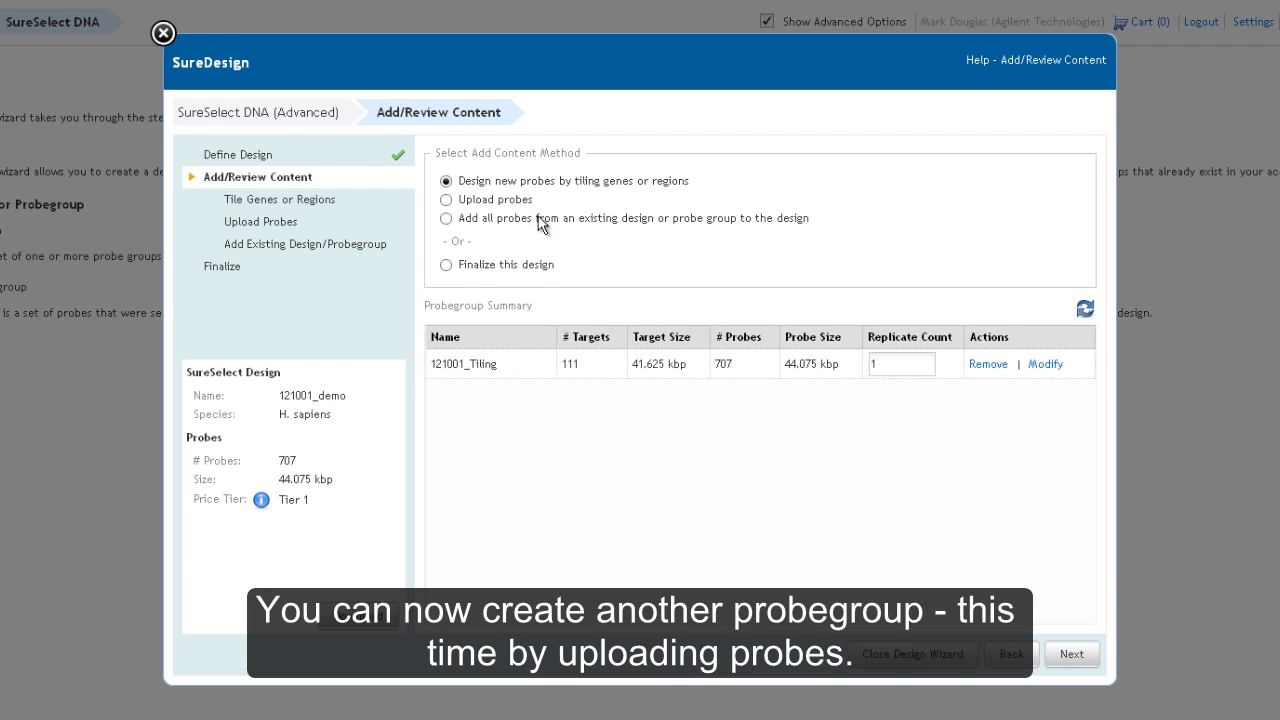
Add a second probegroup by the Upload probes method and name it 121001_Upload
{"action": "left_click", "coordinate": [446, 201]}
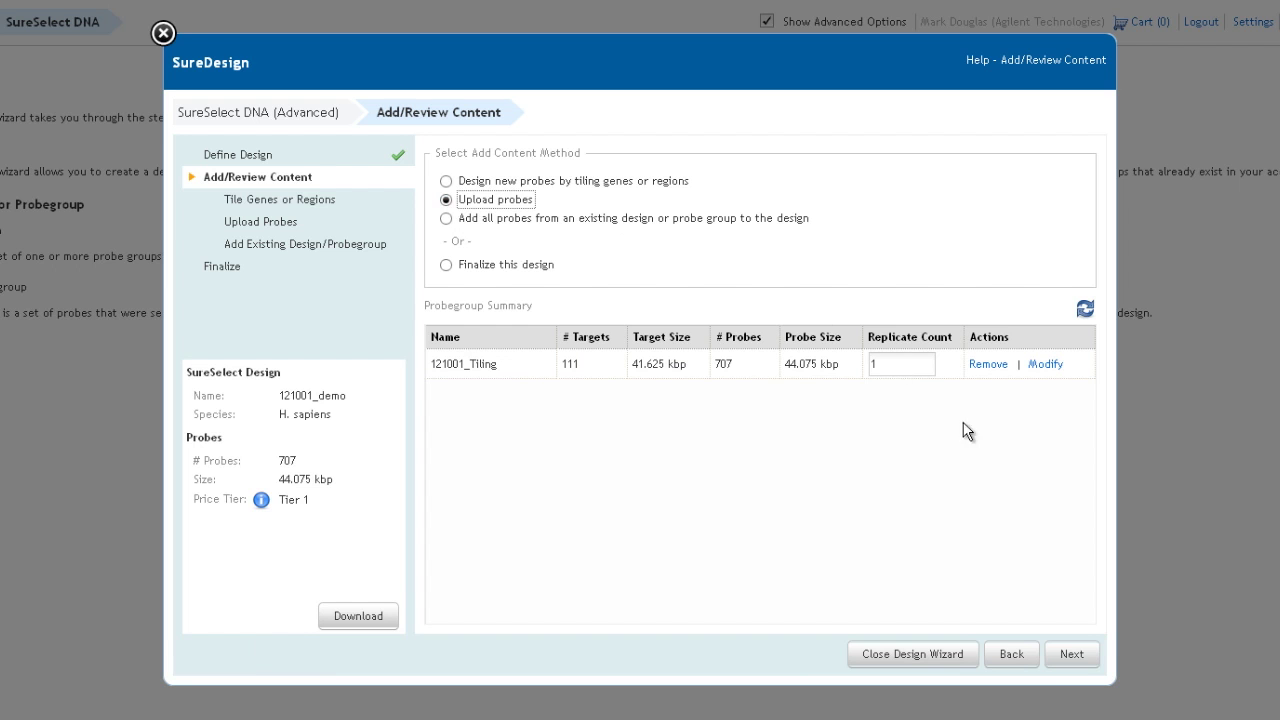
{"action": "left_click", "coordinate": [1086, 656]}
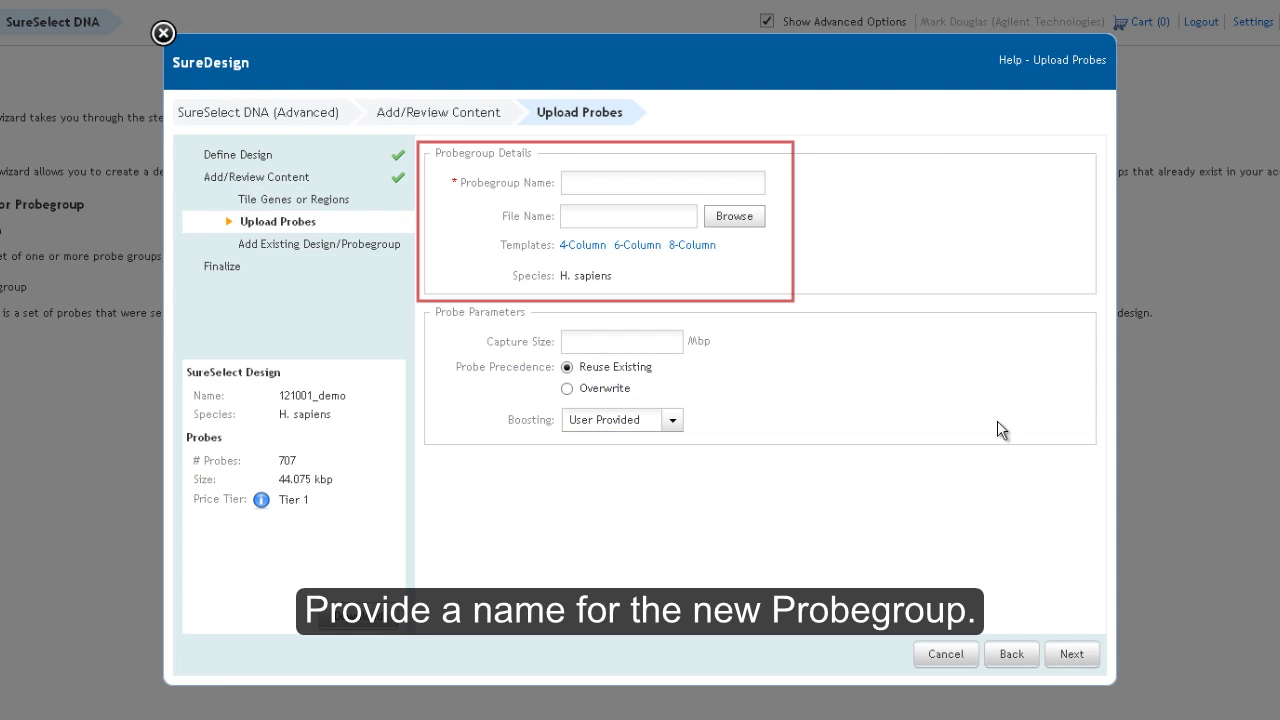
{"action": "left_click", "coordinate": [710, 184]}
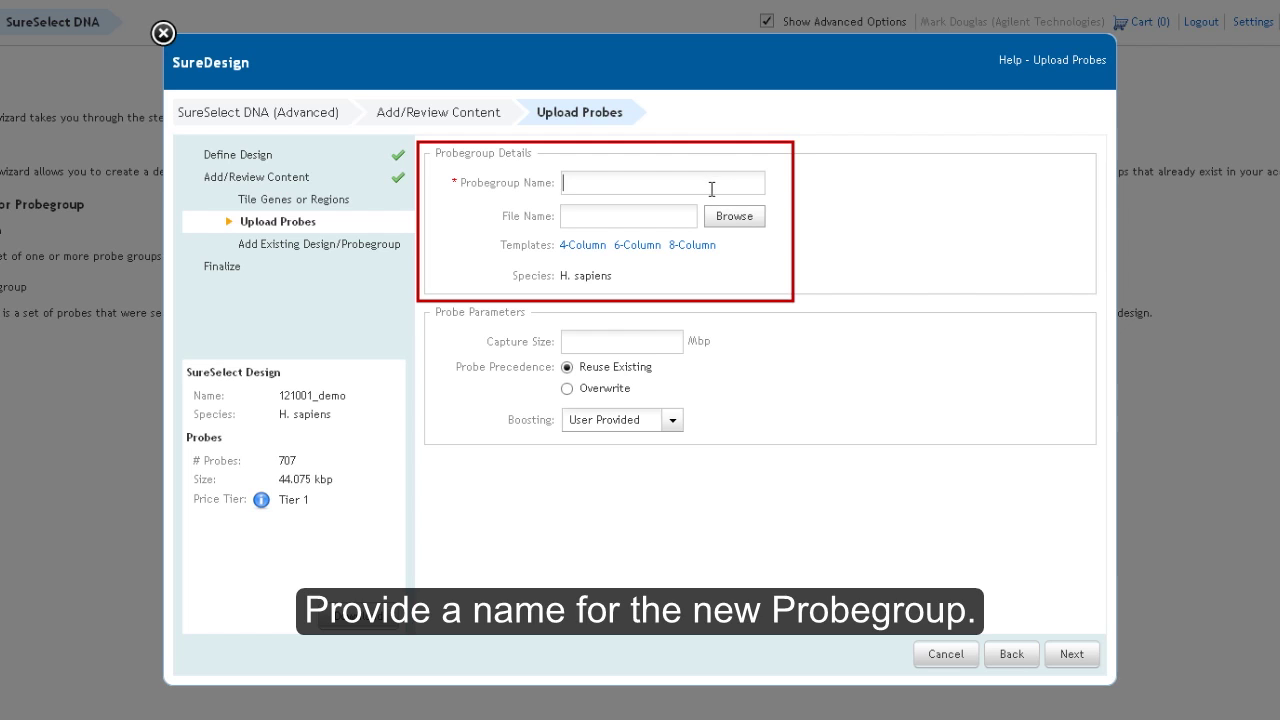
{"action": "type", "text": "121001_Upload"}
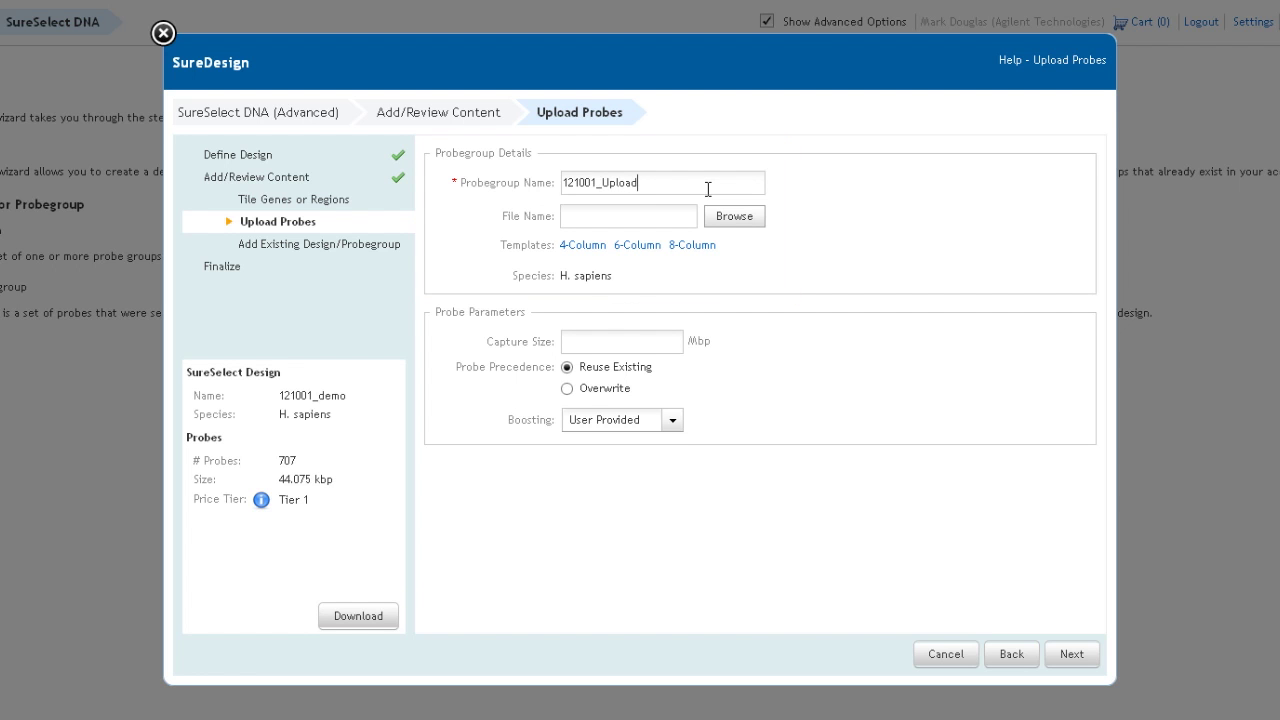
Attach 121001_4_Upload.zip as the probe sequence file for the new probegroup
{"action": "left_click", "coordinate": [730, 215]}
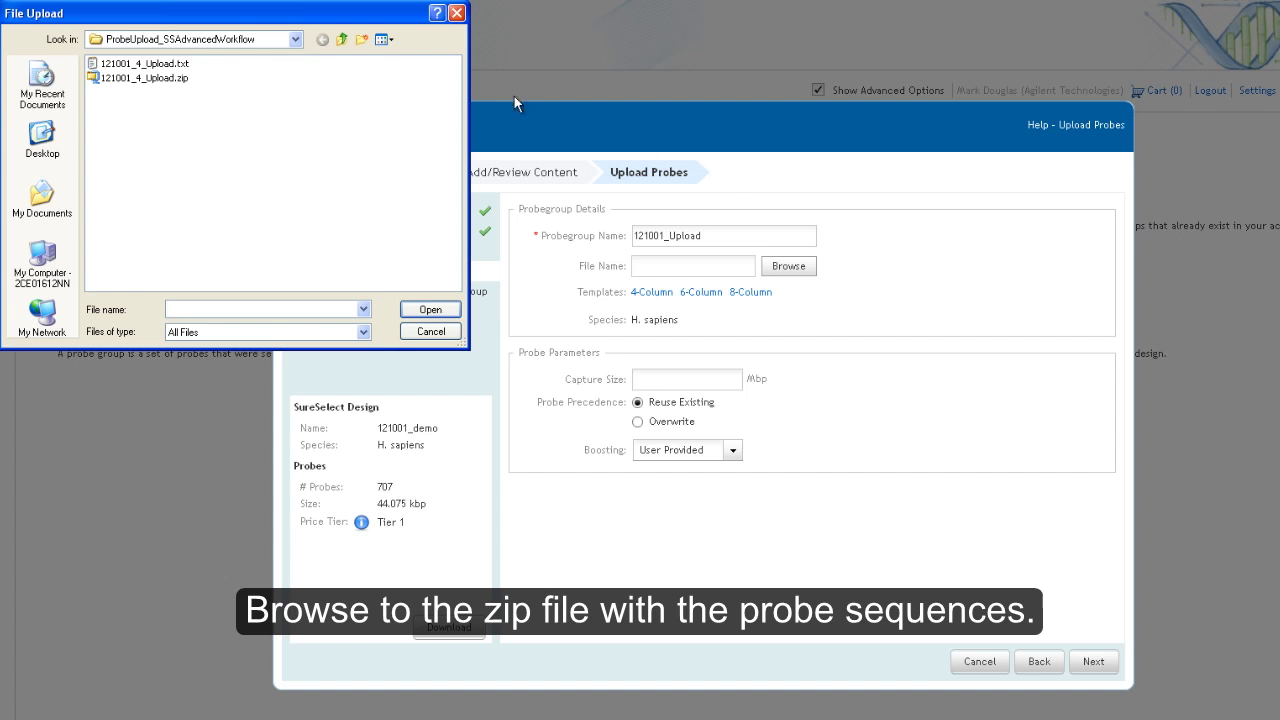
{"action": "left_click", "coordinate": [173, 80]}
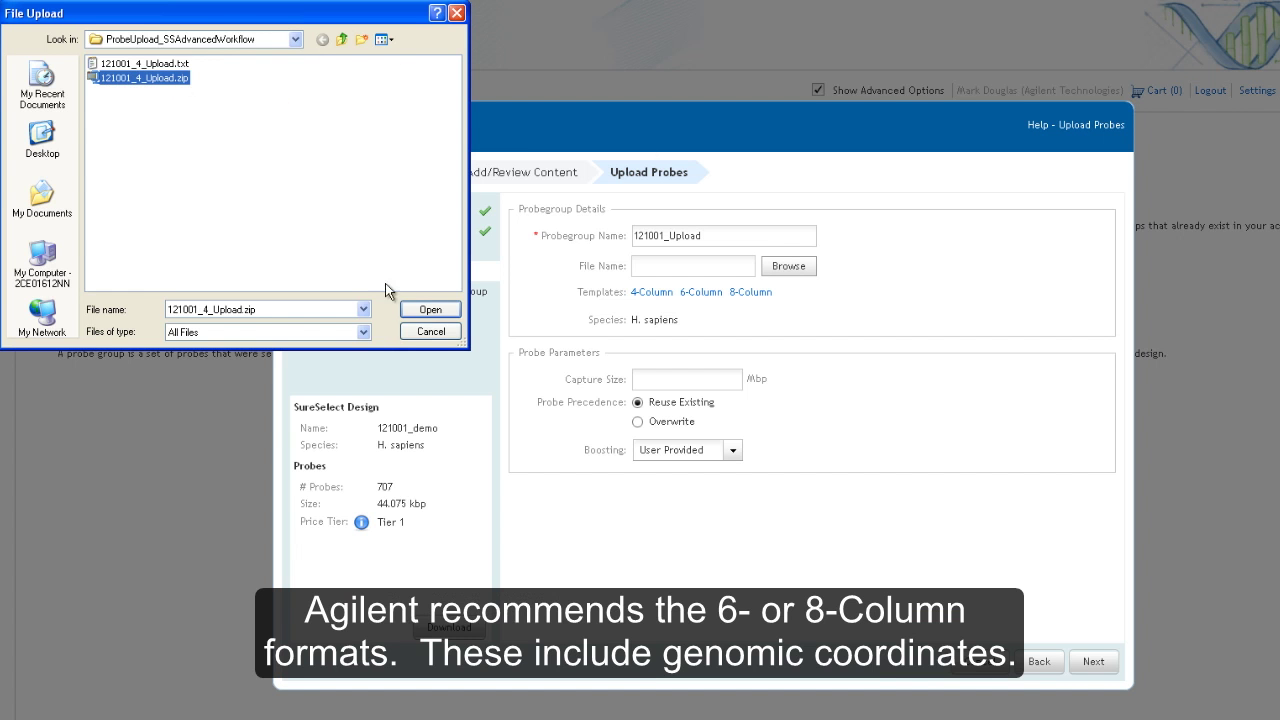
{"action": "left_click", "coordinate": [430, 309]}
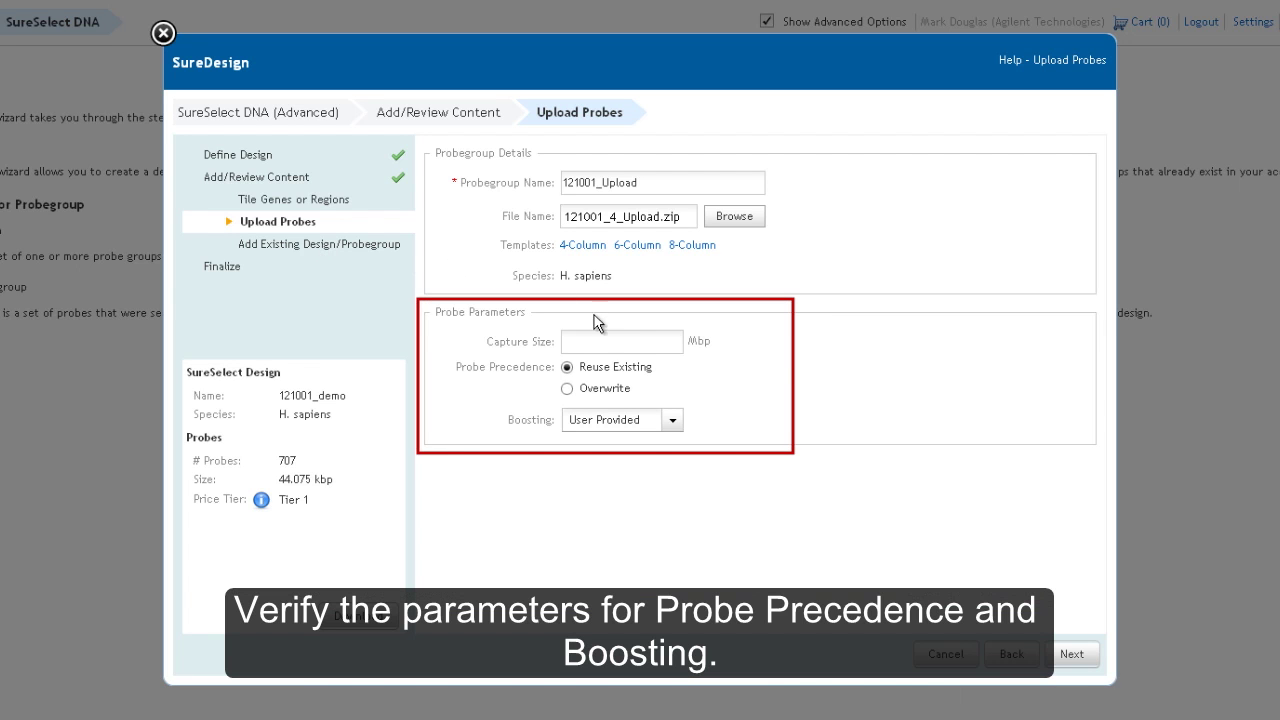
Set the probe precedence to Overwrite for 121001_Upload, keep the notification defaults and start the probe upload job
{"action": "left_click", "coordinate": [572, 388]}
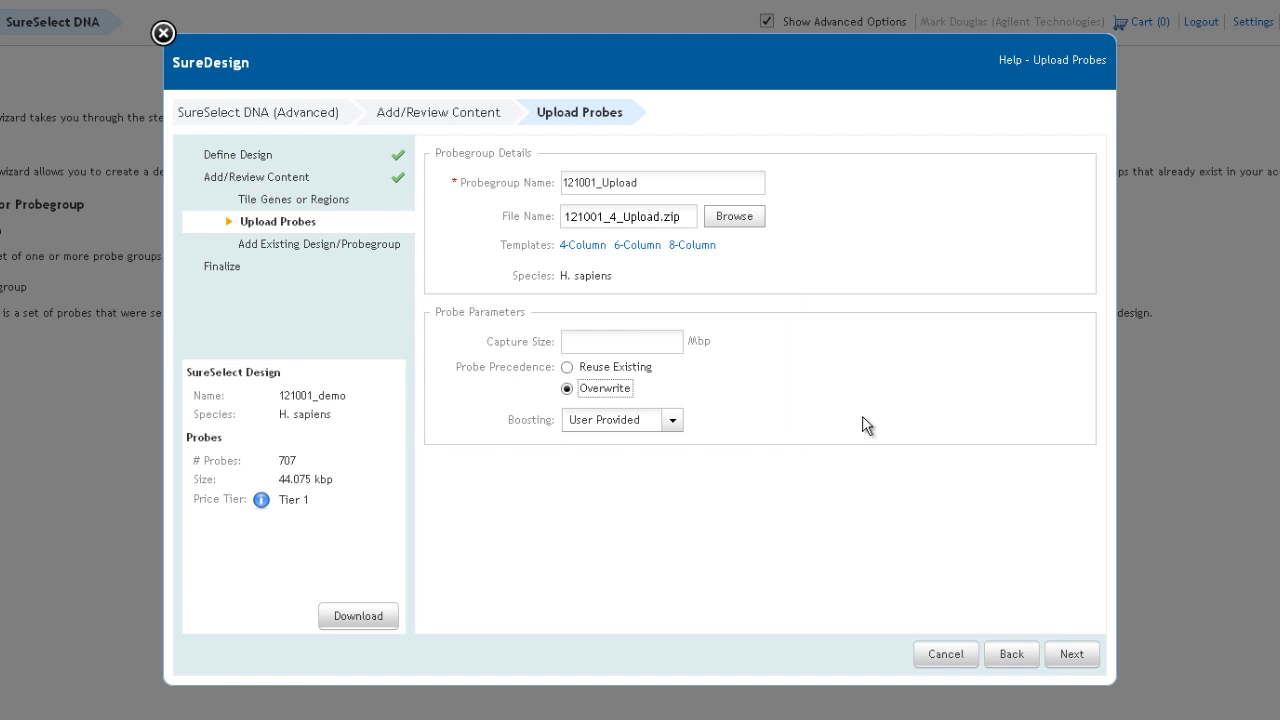
{"action": "left_click", "coordinate": [1058, 656]}
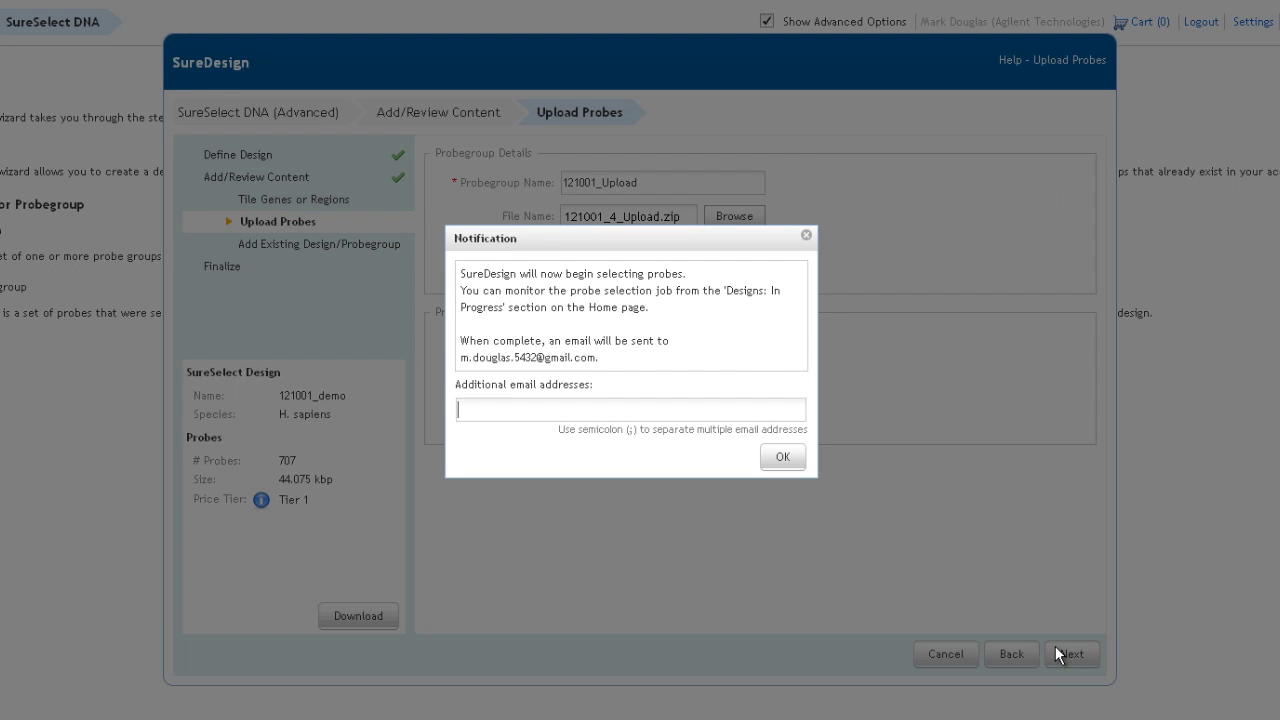
{"action": "left_click", "coordinate": [795, 458]}
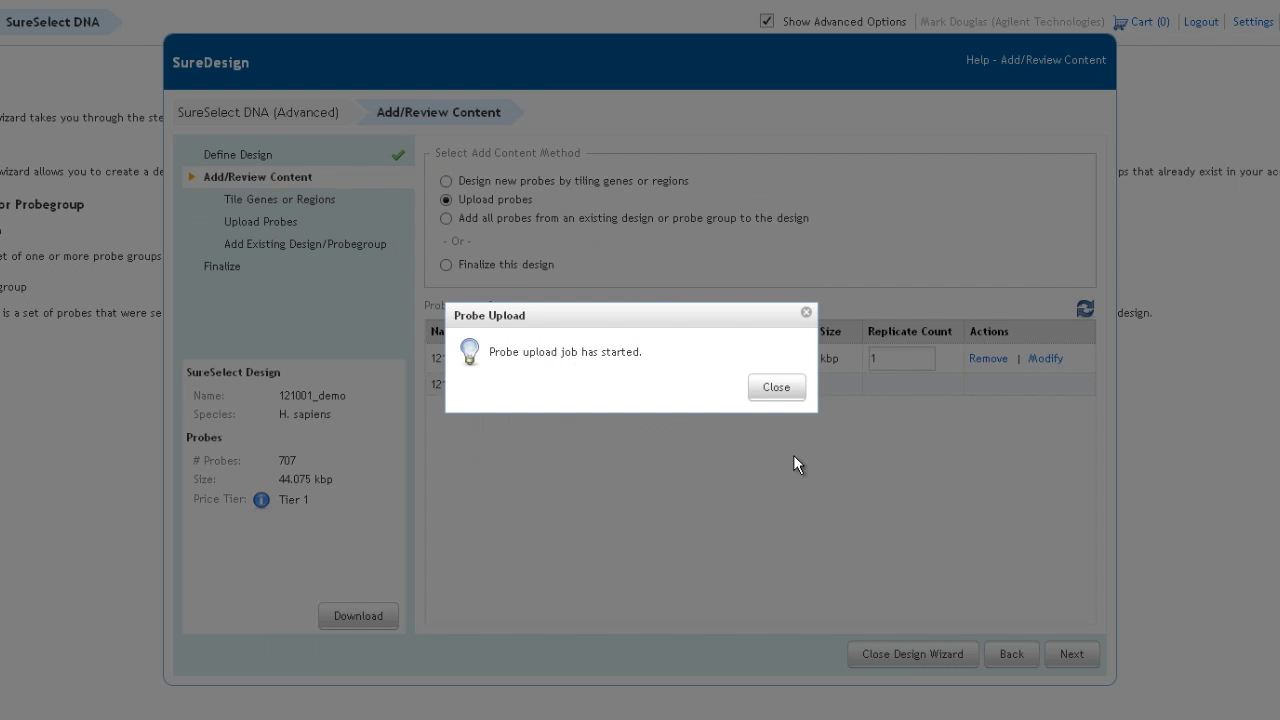
{"action": "left_click", "coordinate": [774, 393]}
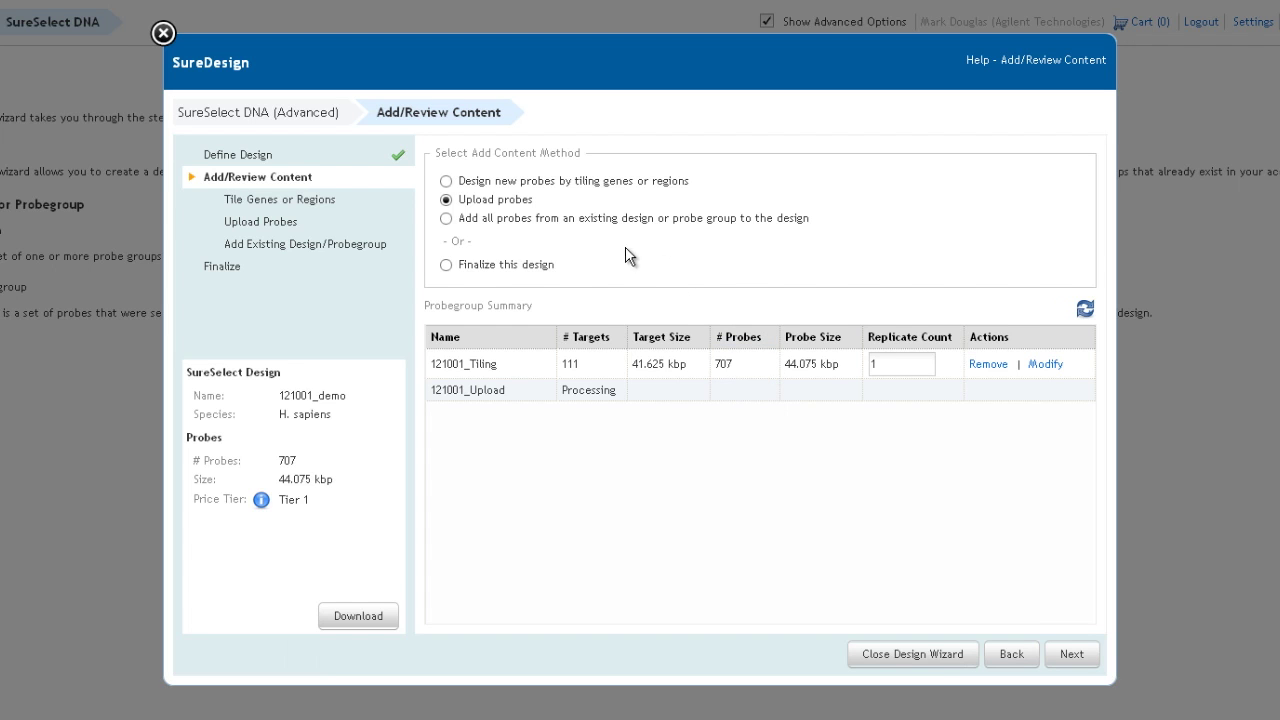
Add all probes from the existing probegroup BG_110701_TP53_WM in the Agilent folder to the design
{"action": "left_click", "coordinate": [446, 219]}
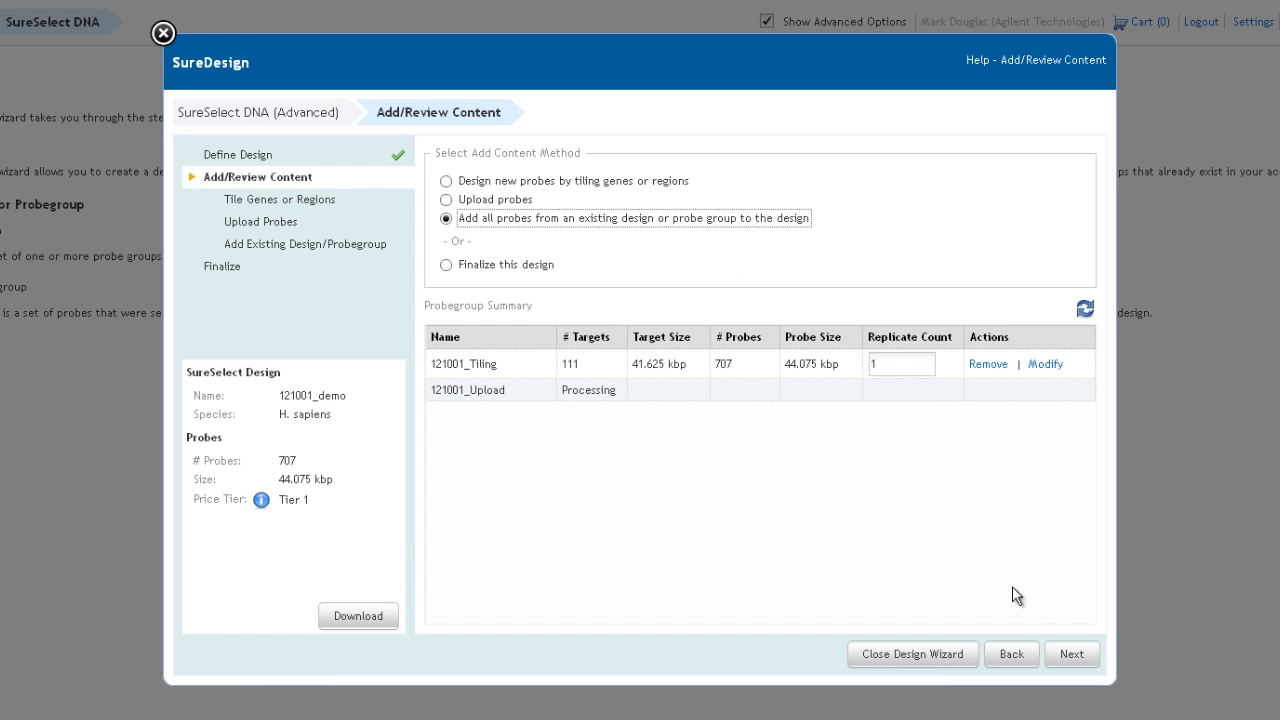
{"action": "left_click", "coordinate": [1070, 654]}
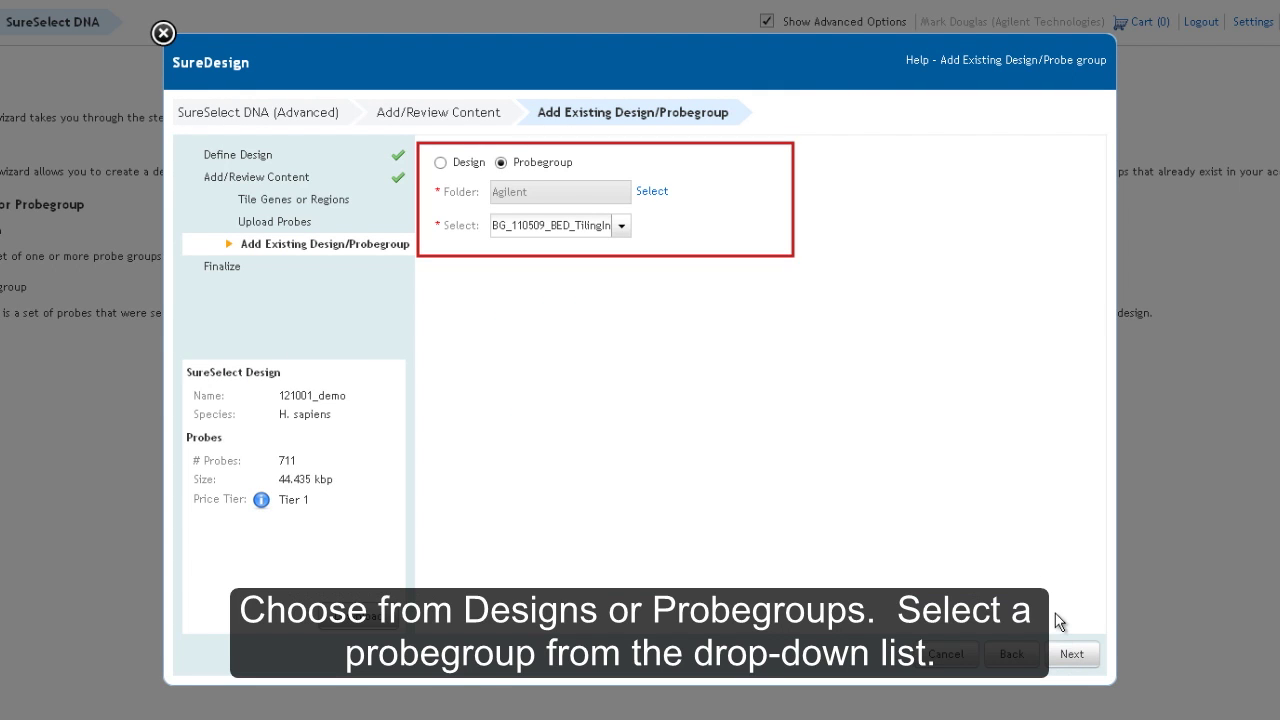
{"action": "left_click", "coordinate": [621, 228]}
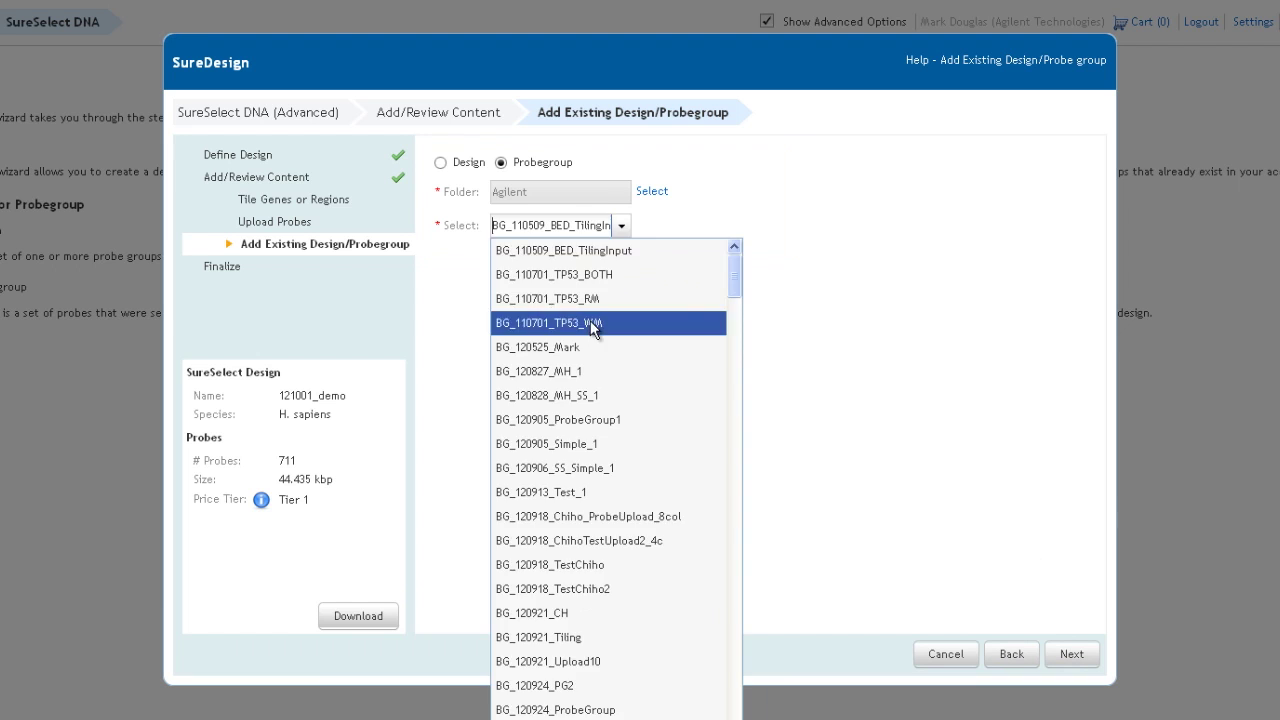
{"action": "left_click", "coordinate": [592, 323]}
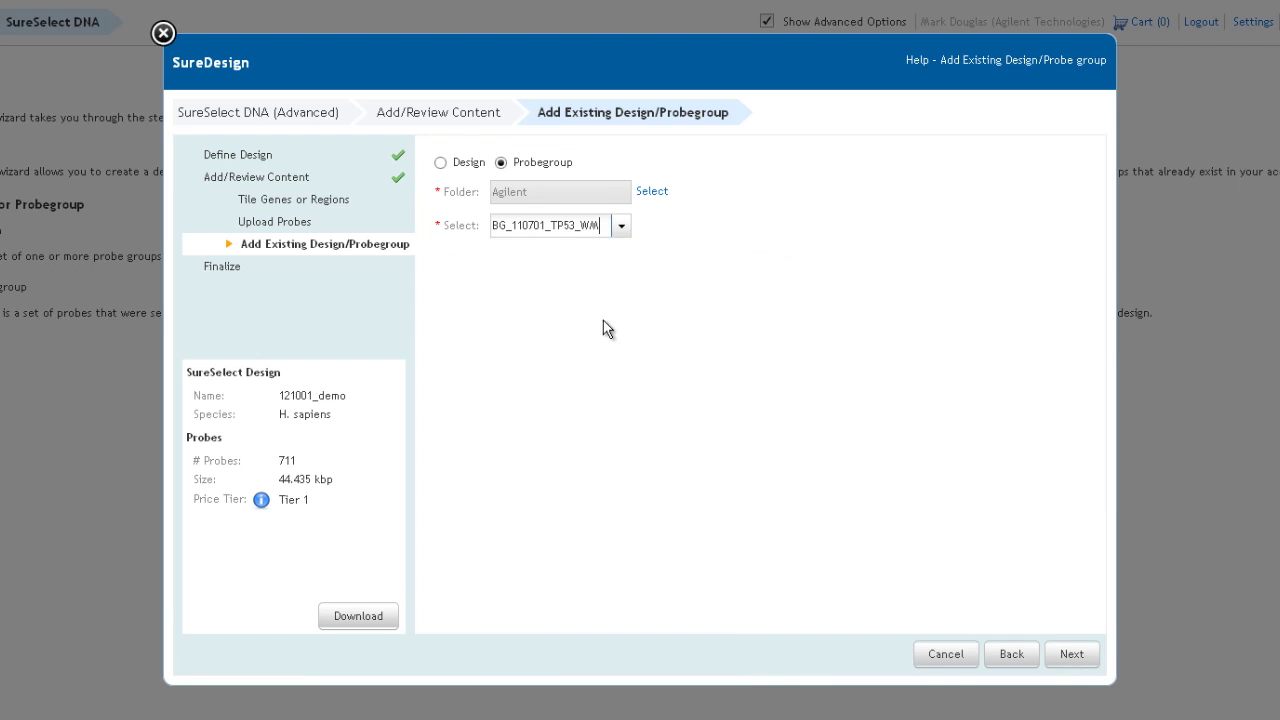
{"action": "left_click", "coordinate": [1072, 654]}
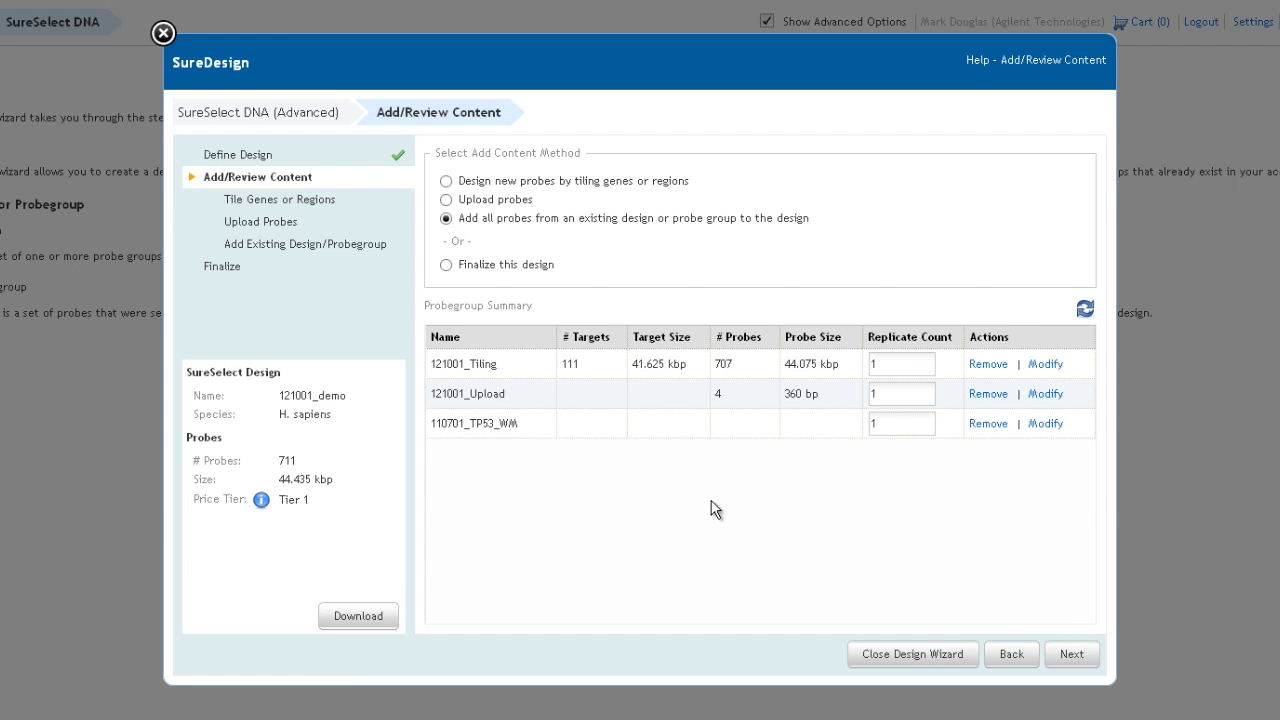
Download the complete 121001_demo design file package and save it to the Desktop as 121001_demo.zip
{"action": "left_click", "coordinate": [358, 616]}
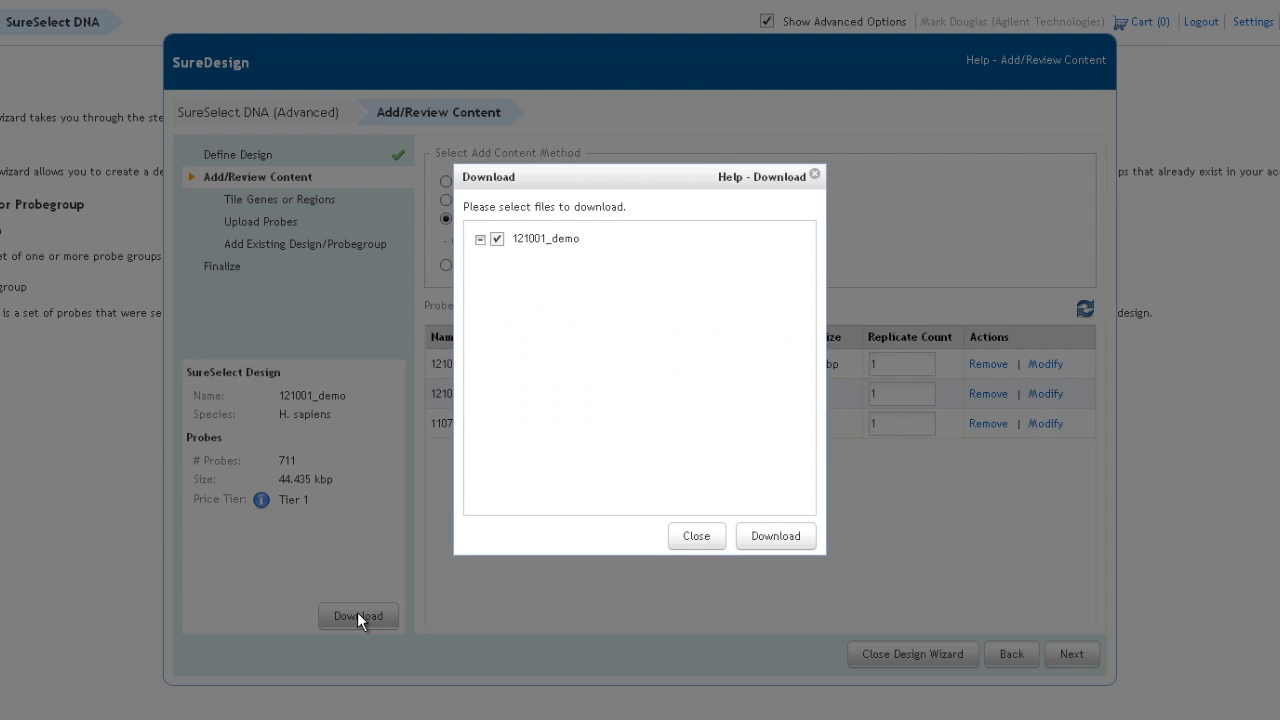
{"action": "left_click", "coordinate": [765, 537]}
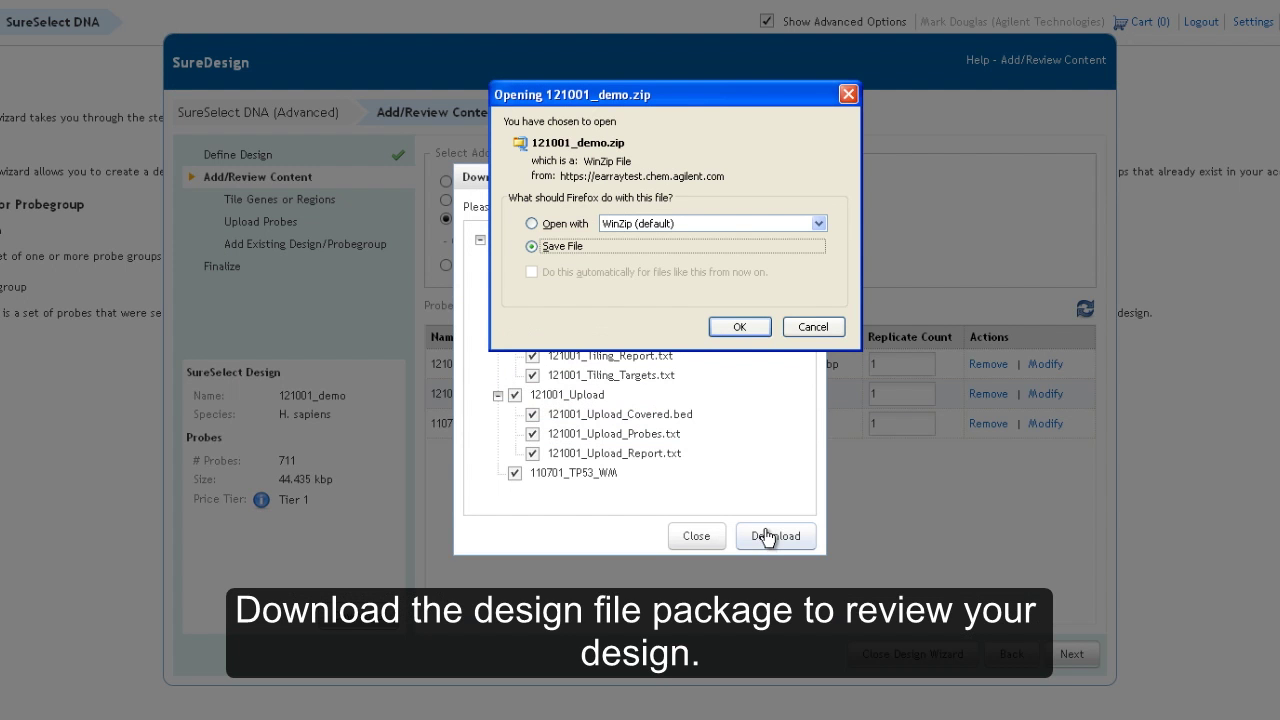
{"action": "left_click", "coordinate": [732, 326]}
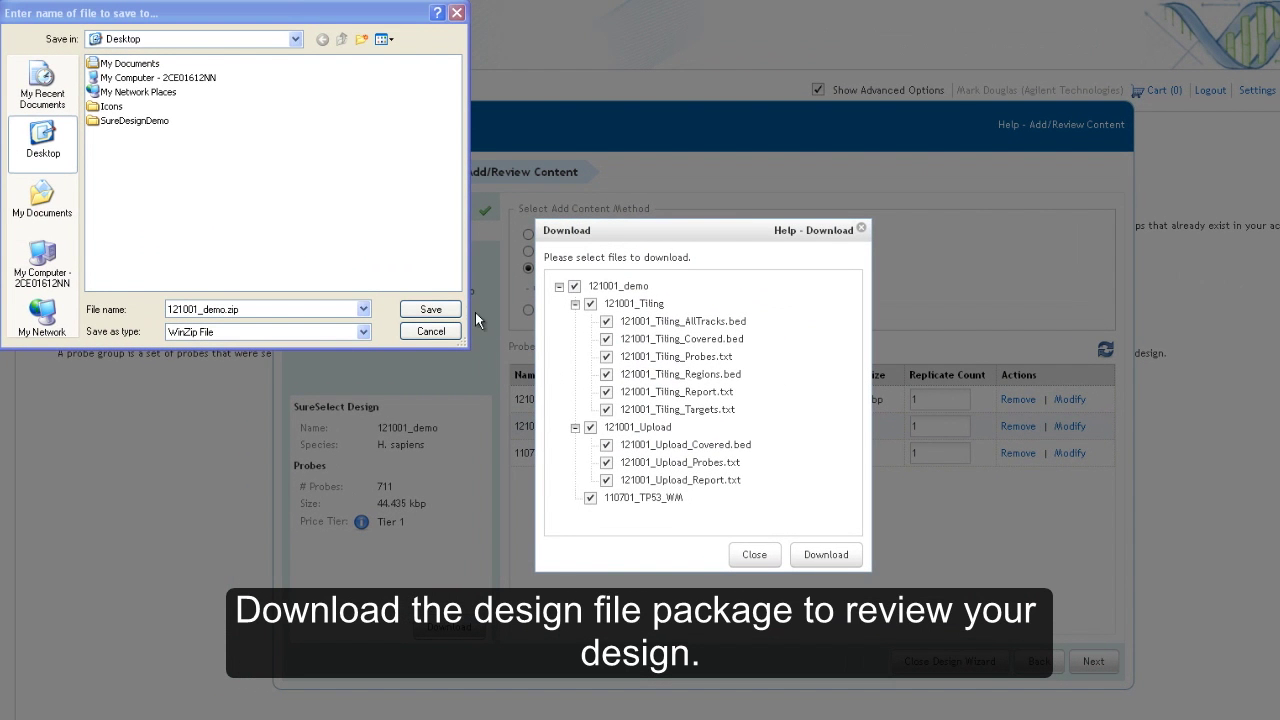
{"action": "left_click", "coordinate": [430, 310]}
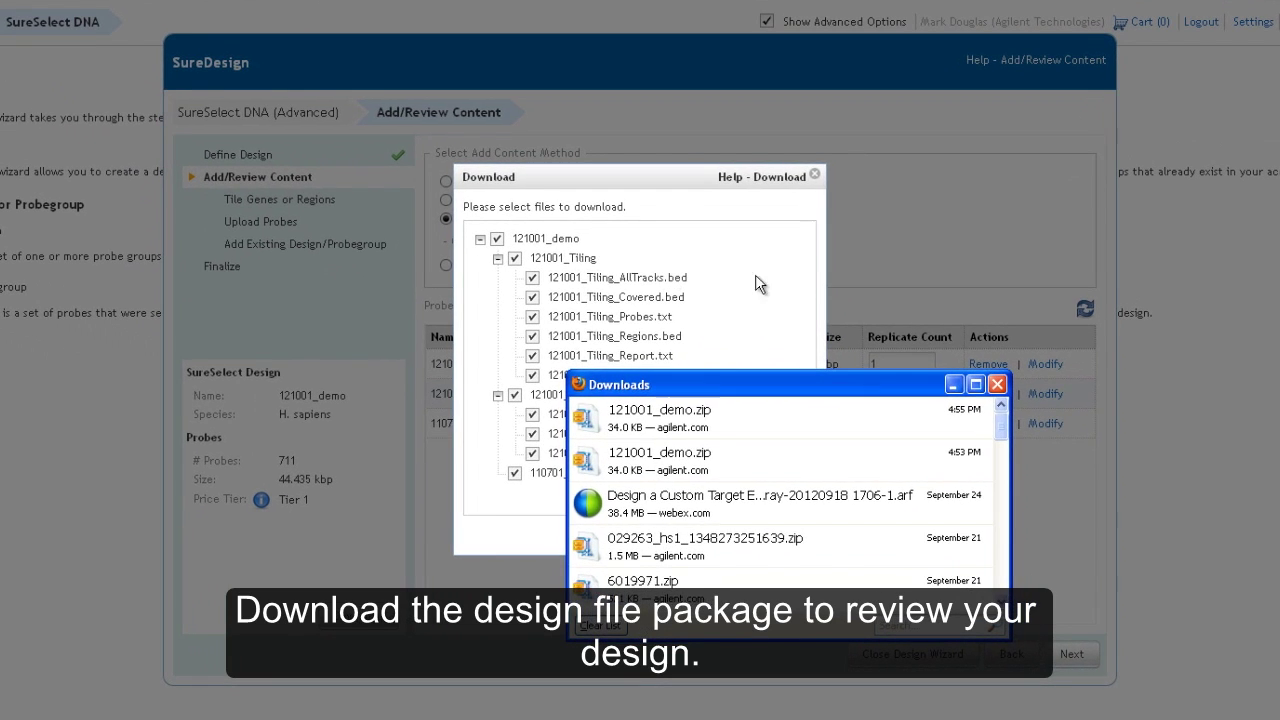
{"action": "left_click", "coordinate": [996, 382]}
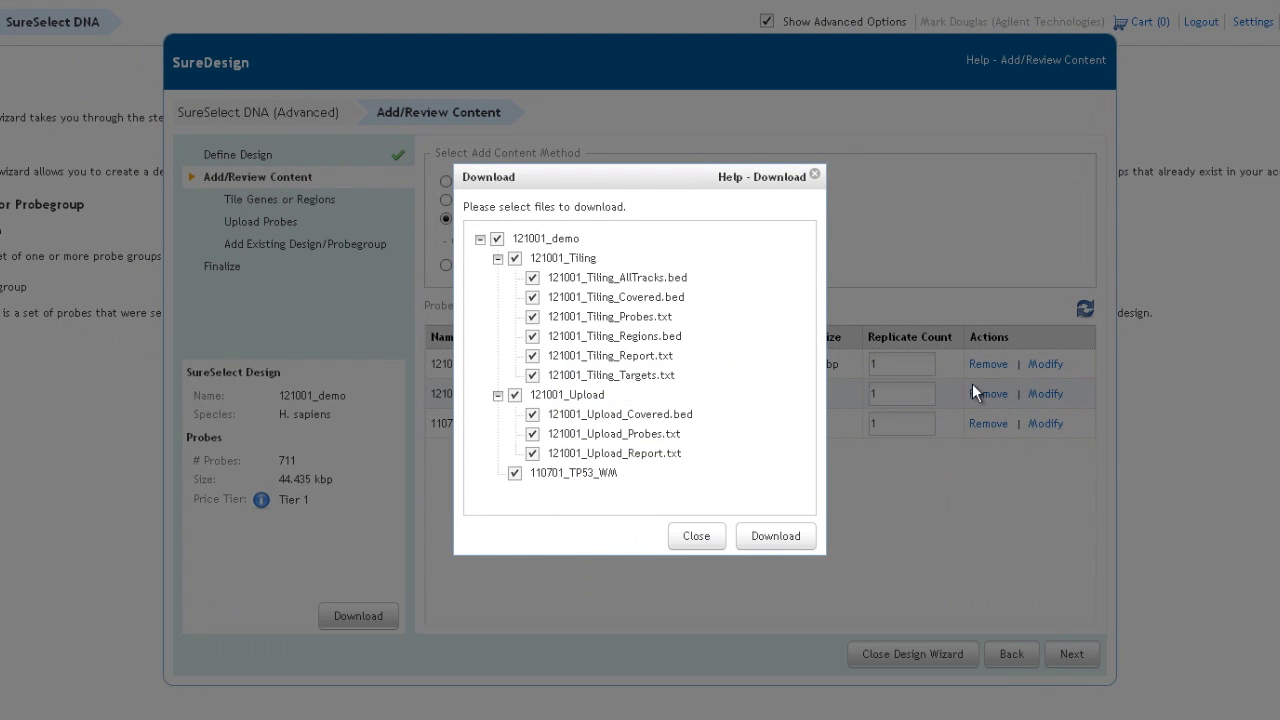
{"action": "left_click", "coordinate": [697, 537]}
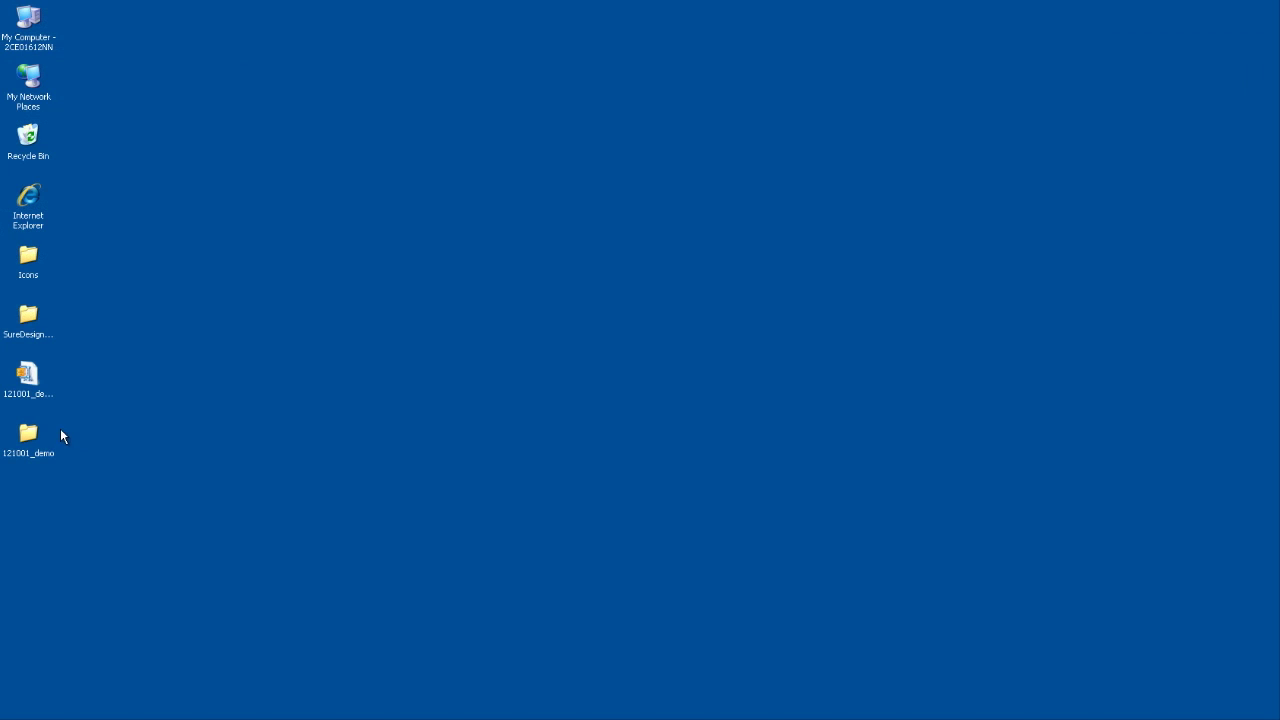
Browse the 121001_demo folder on the desktop to its 121001_Tiling subfolder and select 121001_Tiling_Report.txt for review
{"action": "double_click", "coordinate": [32, 458]}
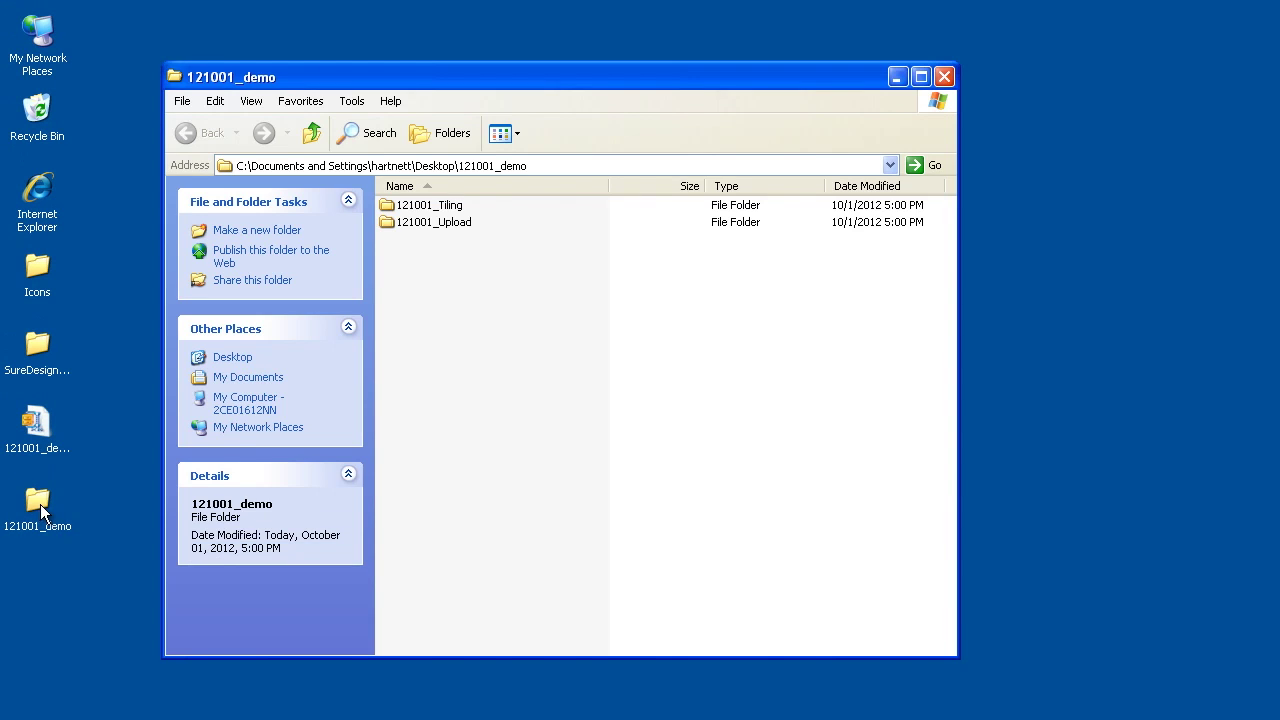
{"action": "double_click", "coordinate": [433, 212]}
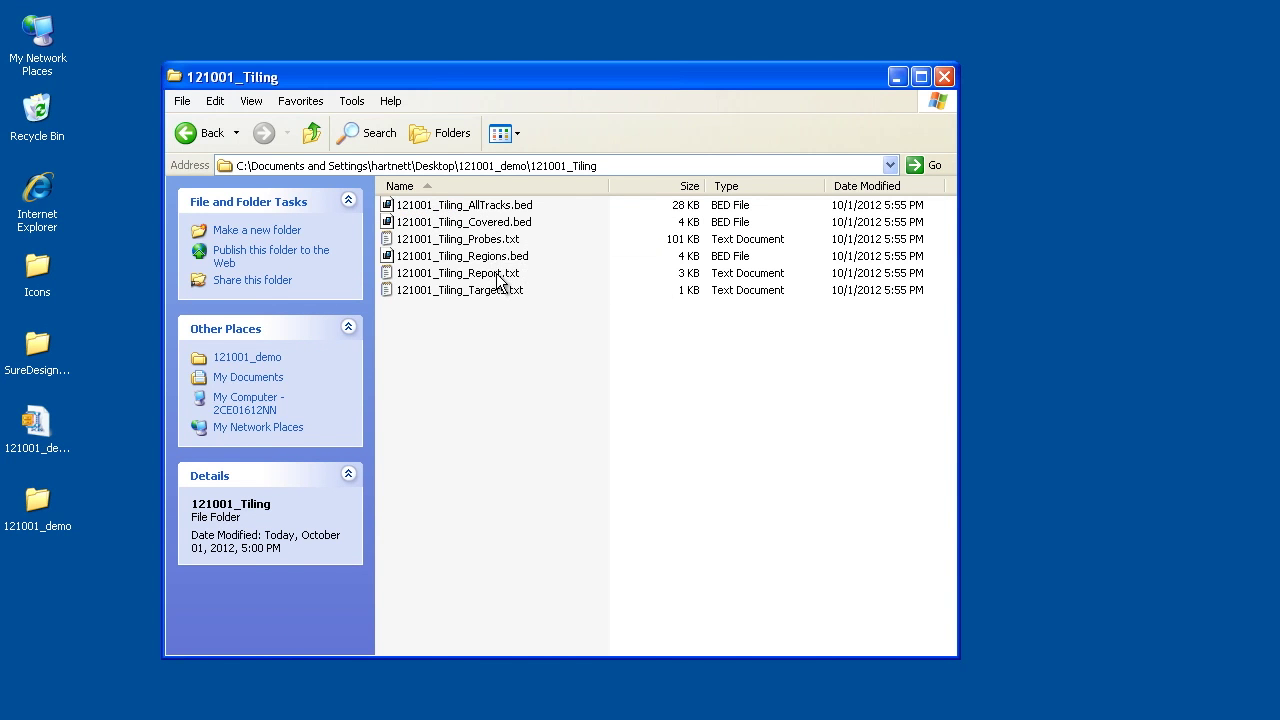
{"action": "left_click", "coordinate": [495, 273]}
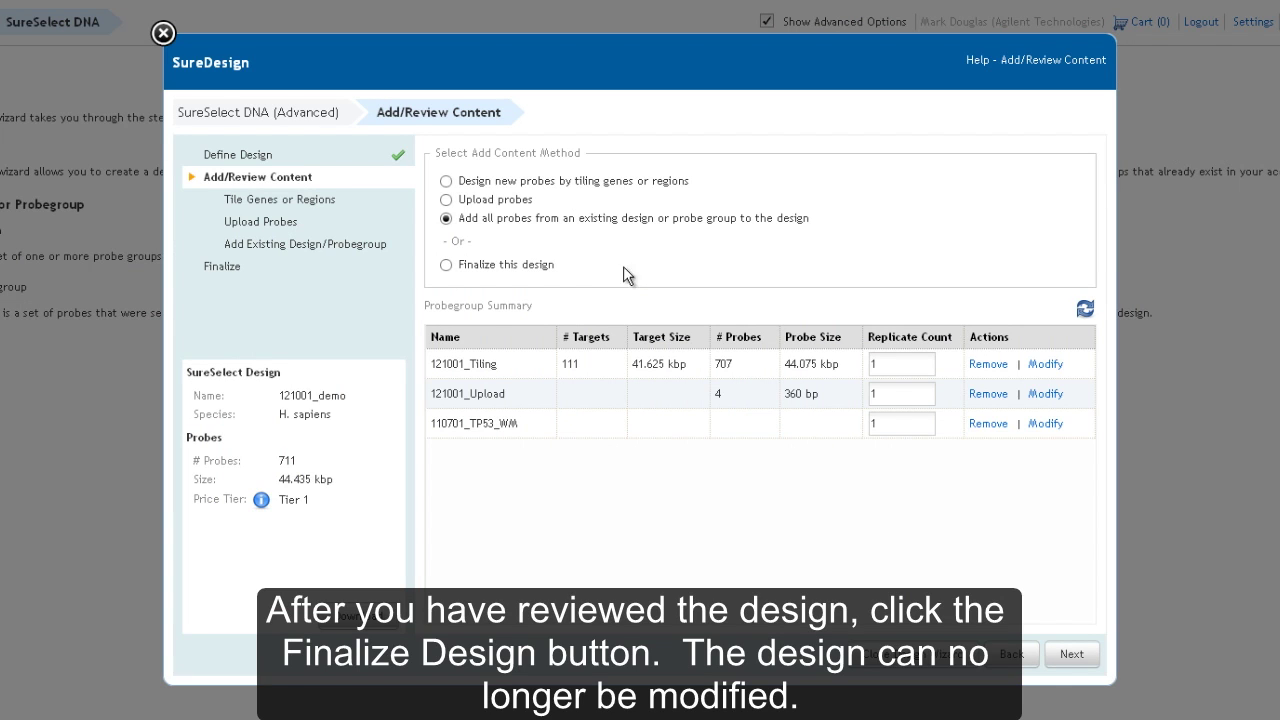
Choose to finalize the 121001_demo design and confirm the finalization
{"action": "left_click", "coordinate": [446, 265]}
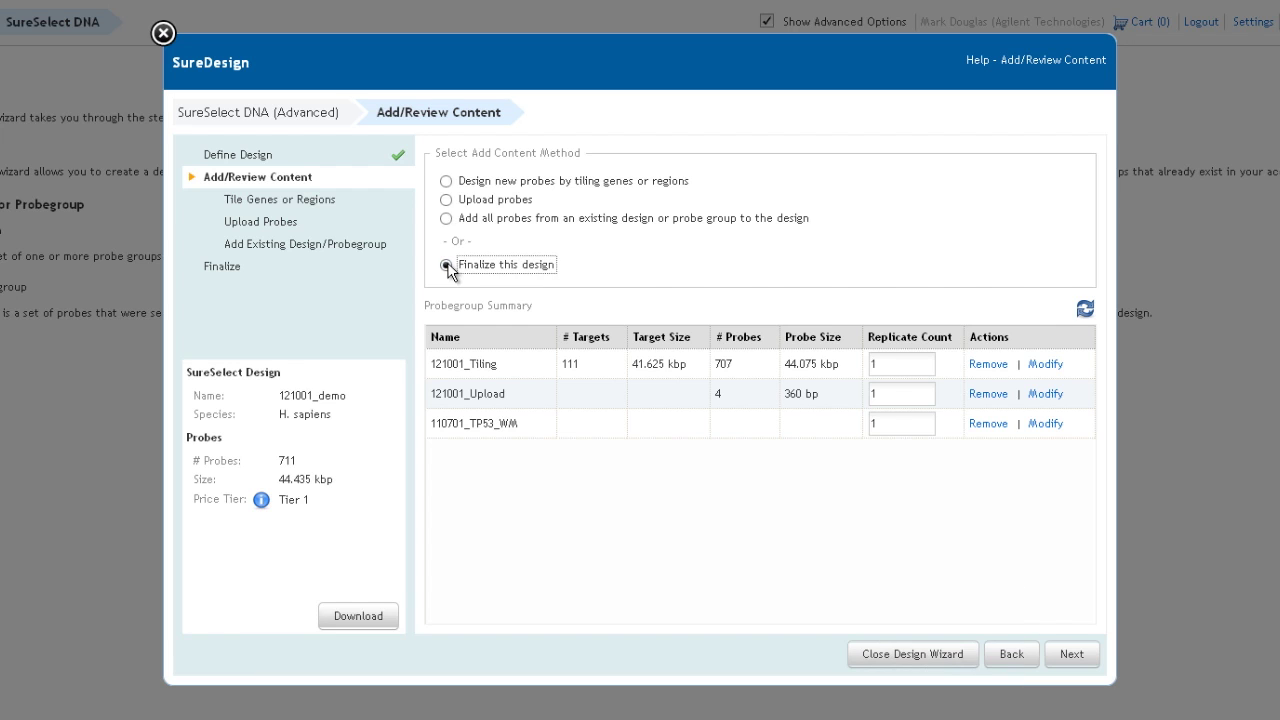
{"action": "left_click", "coordinate": [1072, 655]}
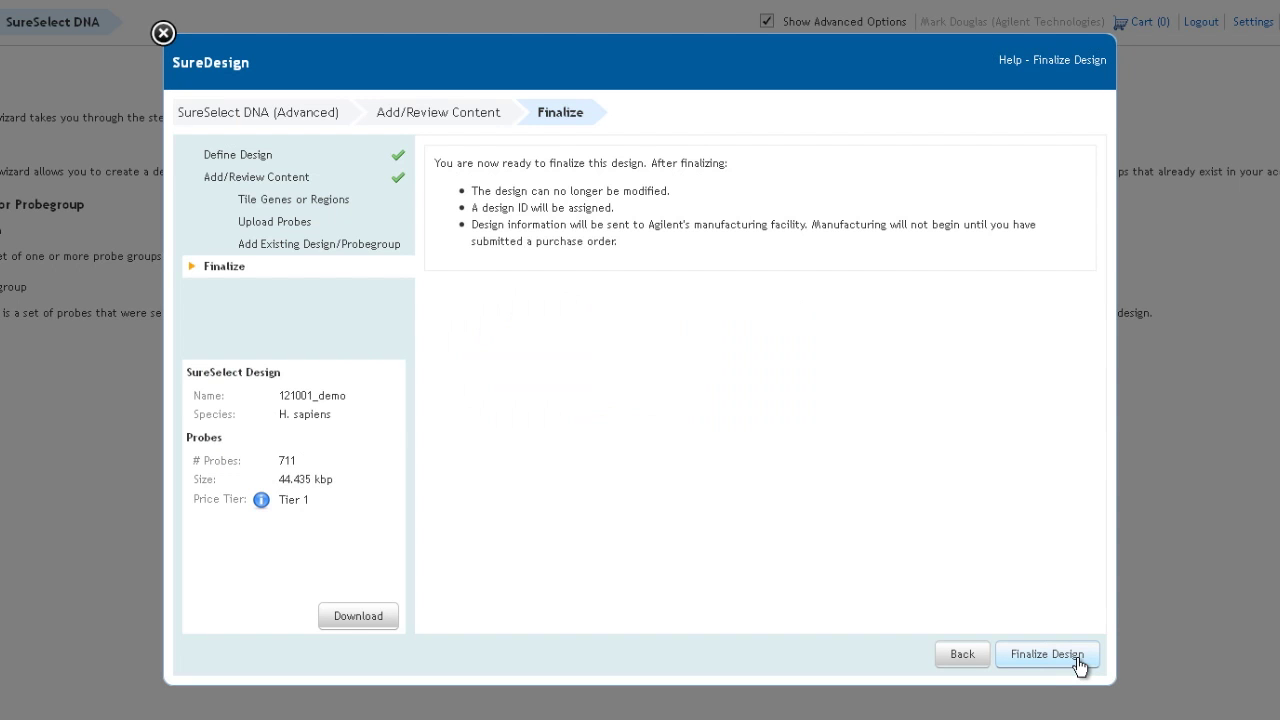
{"action": "left_click", "coordinate": [1047, 654]}
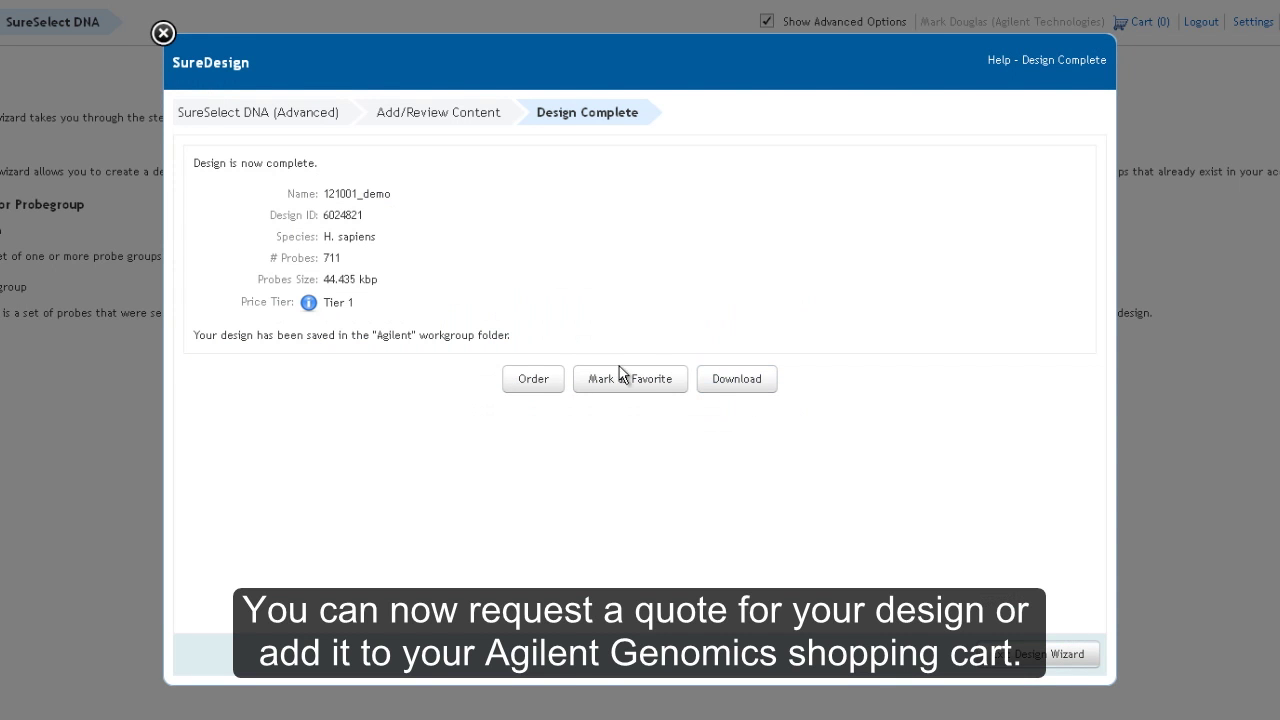
Start an order for the completed design with a quantity of 10 and a sample size of 96
{"action": "left_click", "coordinate": [531, 382]}
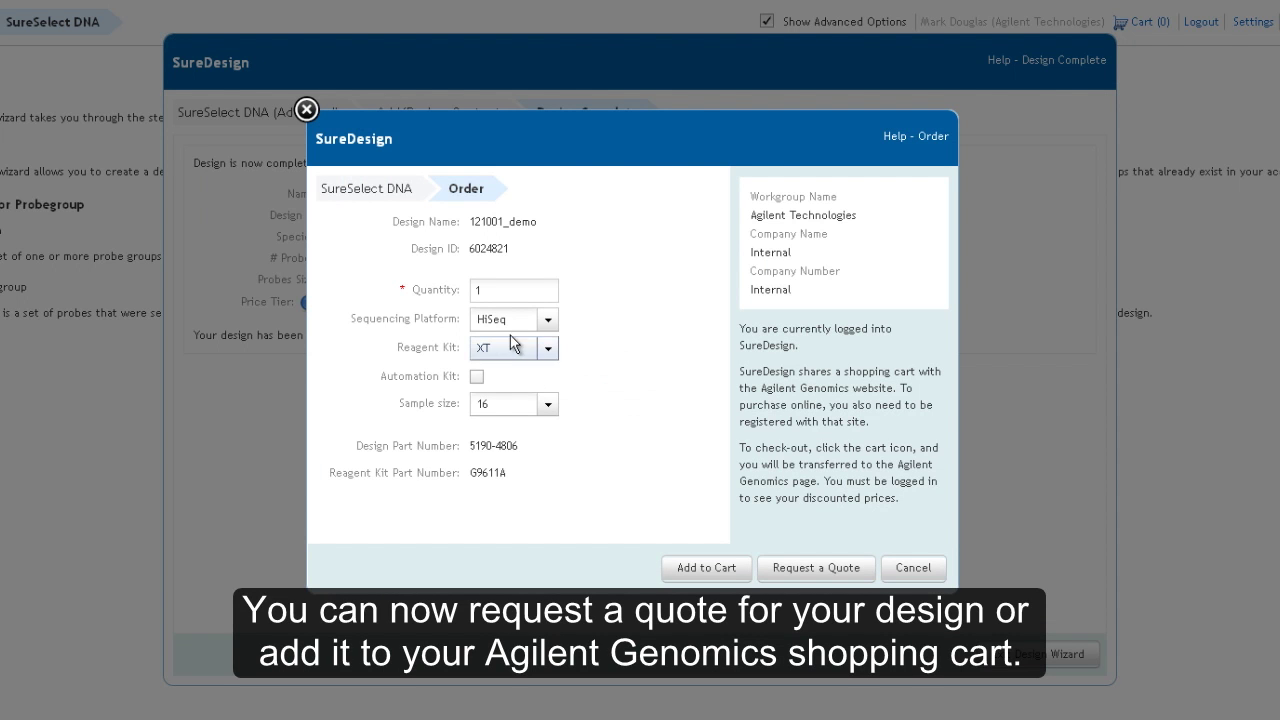
{"action": "type", "text": "0"}
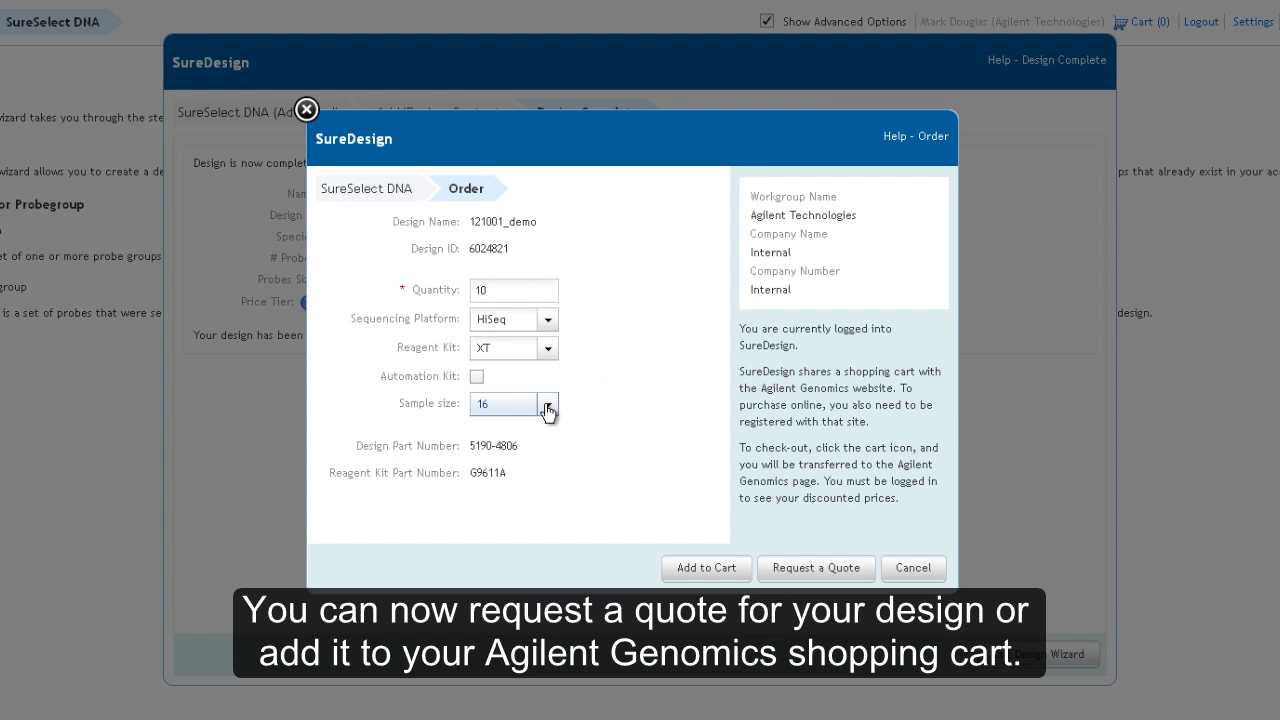
{"action": "left_click", "coordinate": [548, 406]}
{"action": "left_click", "coordinate": [537, 444]}
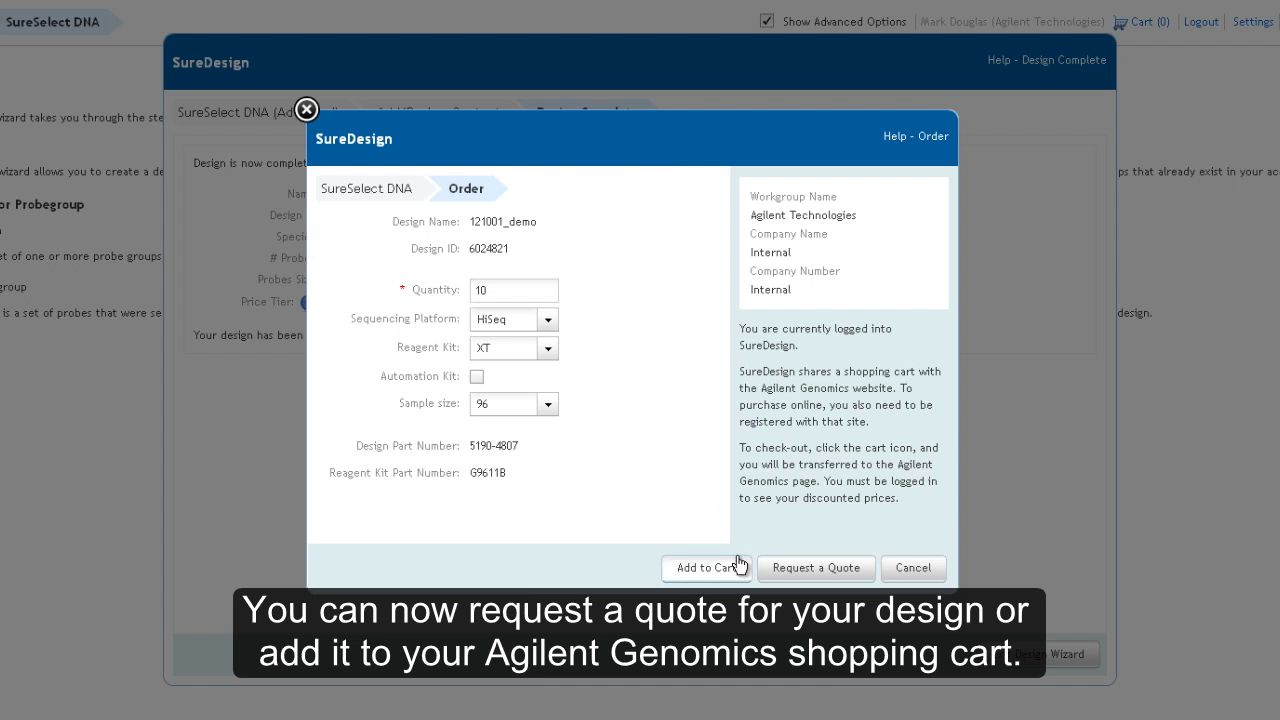
Request a quote for the 121001_demo order, dismiss the confirmation and exit the design wizard
{"action": "left_click", "coordinate": [768, 568]}
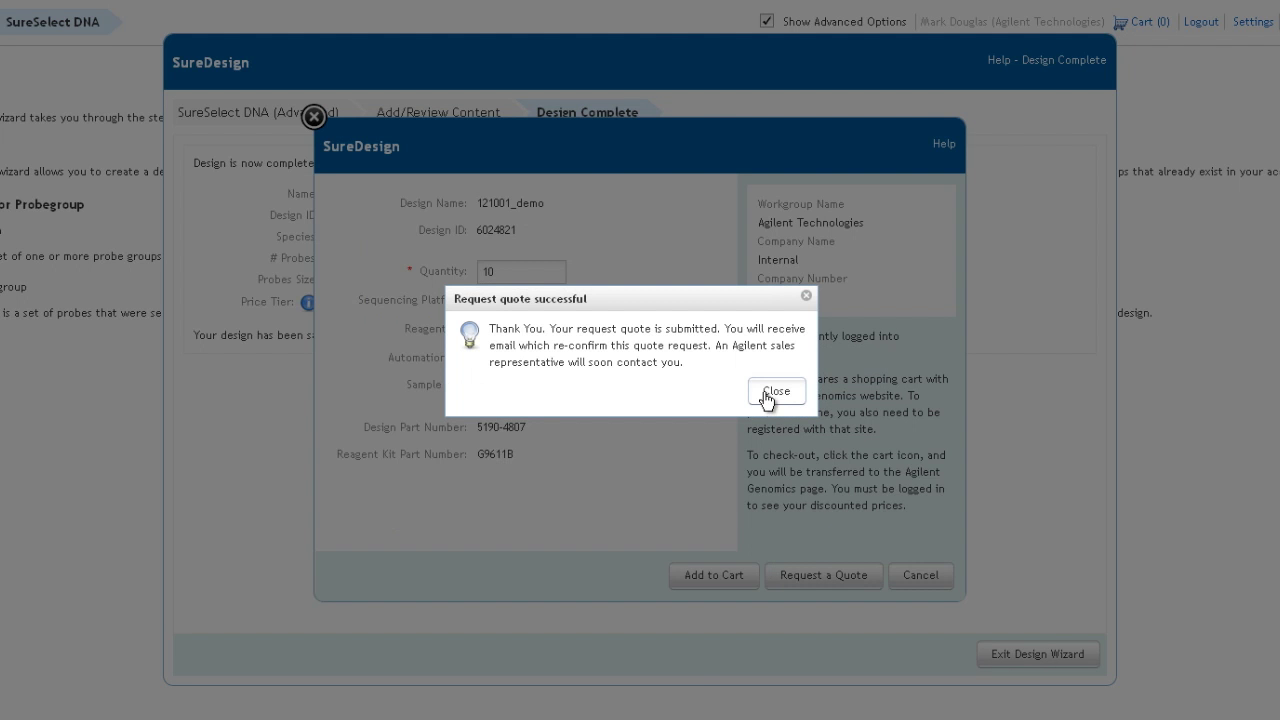
{"action": "left_click", "coordinate": [767, 392]}
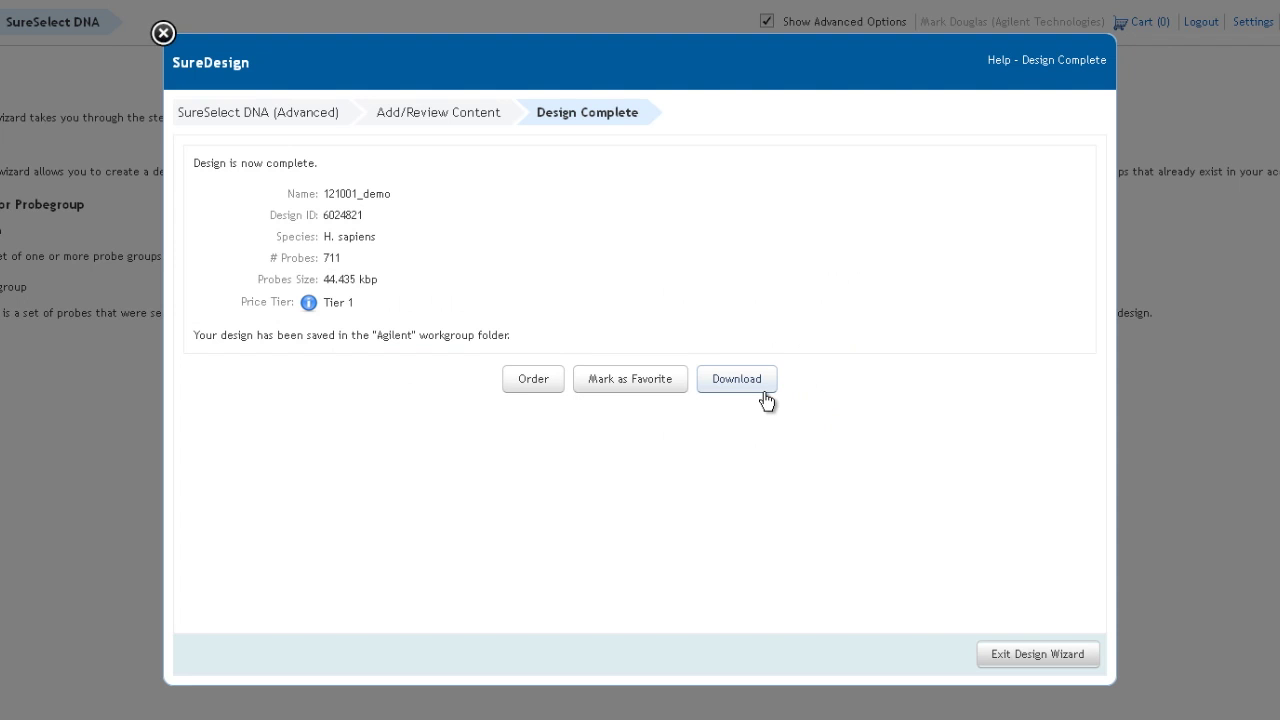
{"action": "left_click", "coordinate": [1008, 663]}
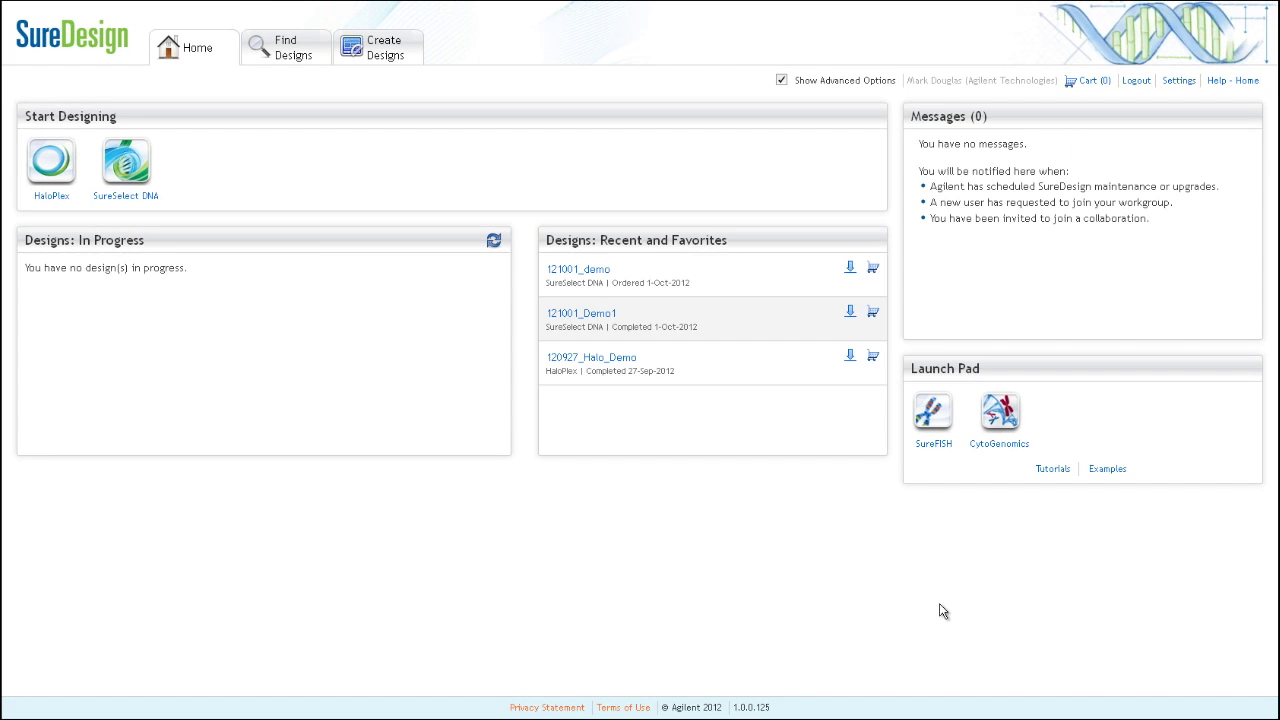